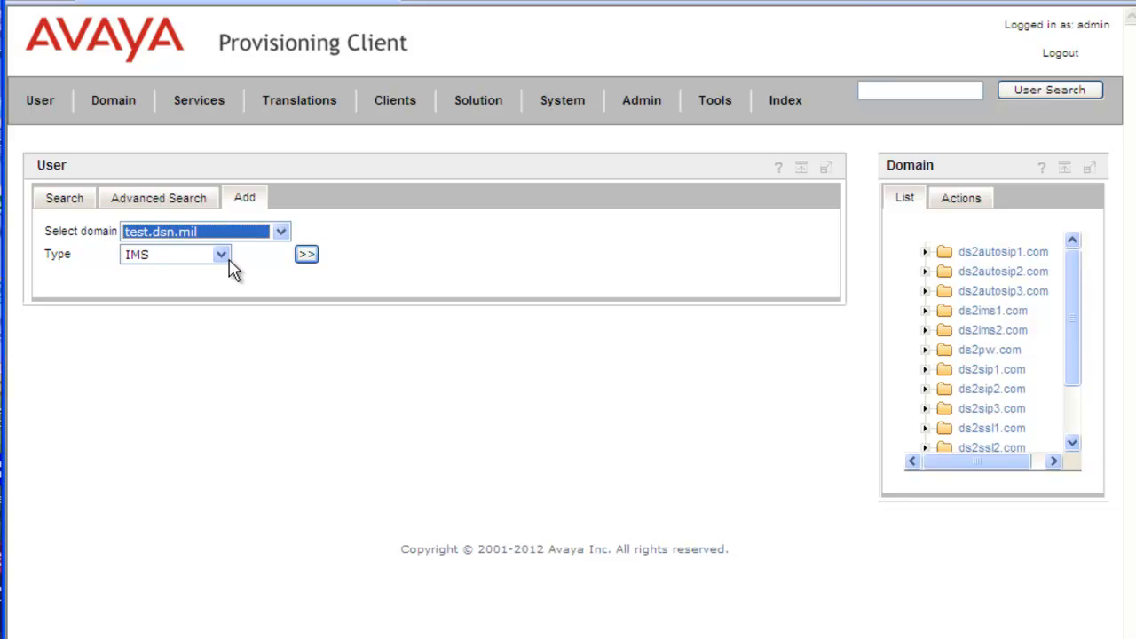
# Set the user type to Standalone and expand the full add-user form.
pyautogui.click(221, 255)
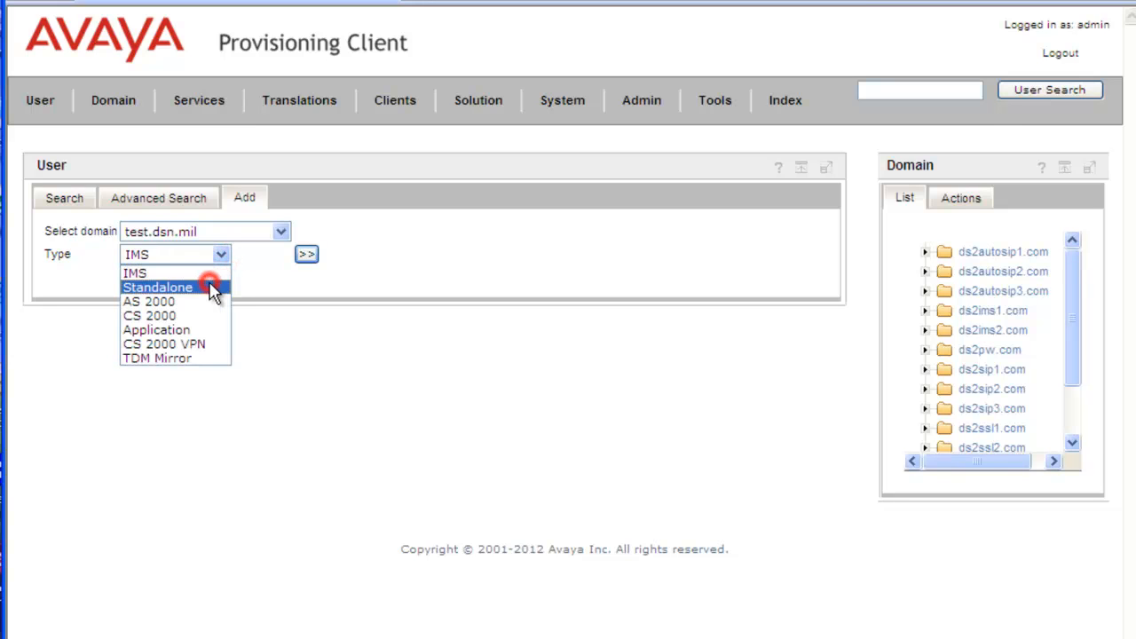
pyautogui.click(213, 288)
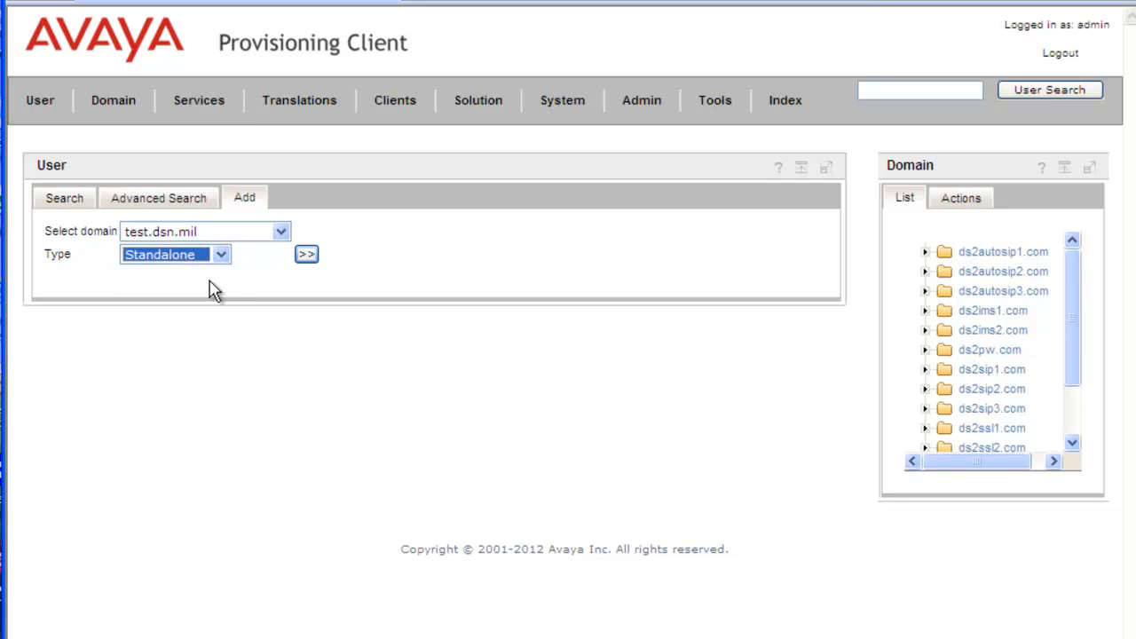
pyautogui.click(306, 254)
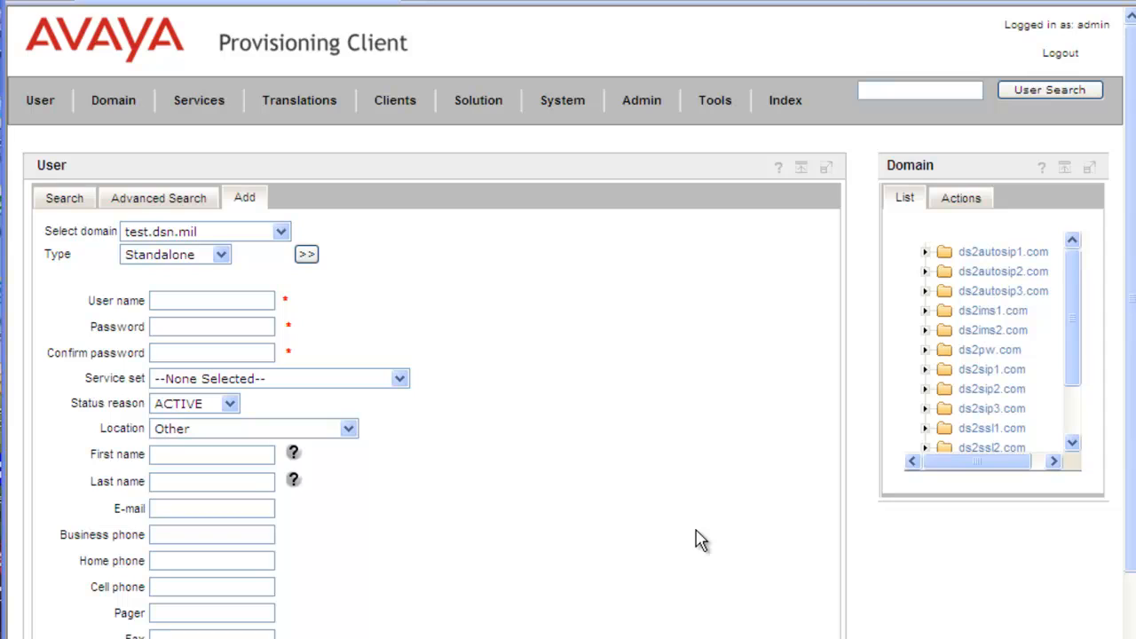
# Enter the new user's user name, a password and its confirmation.
pyautogui.click(180, 301)
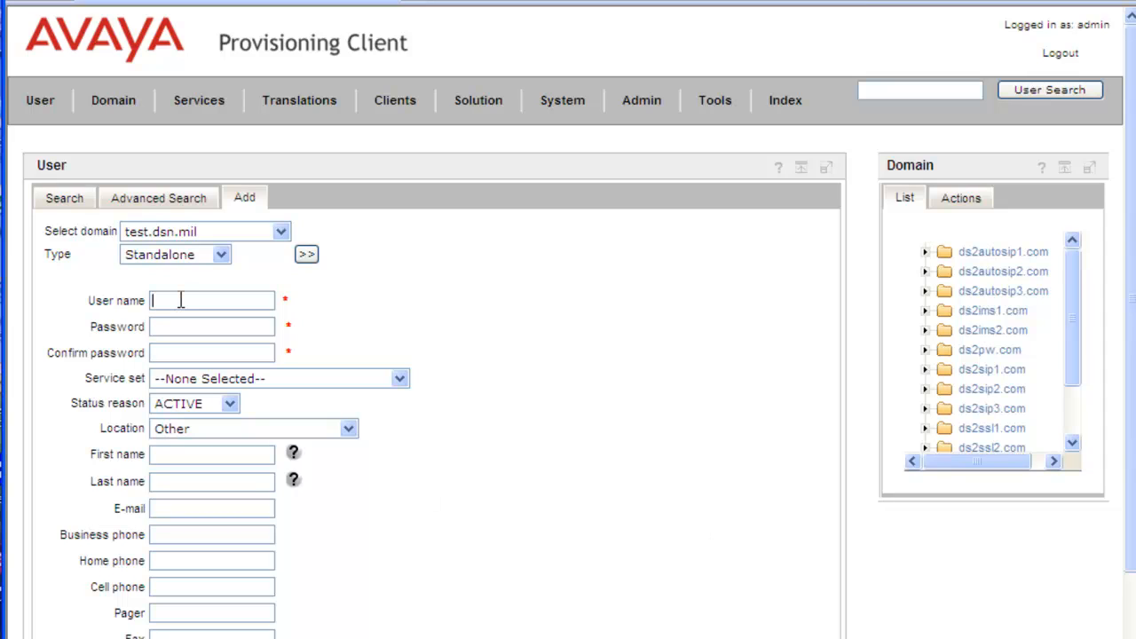
pyautogui.write('4035555181')
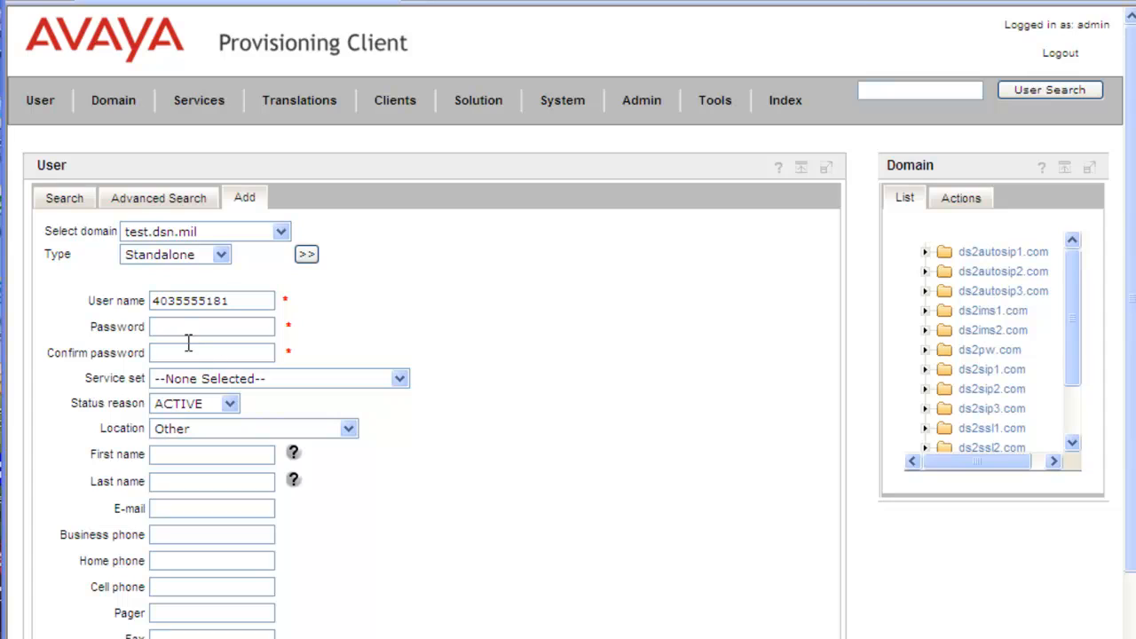
pyautogui.click(185, 325)
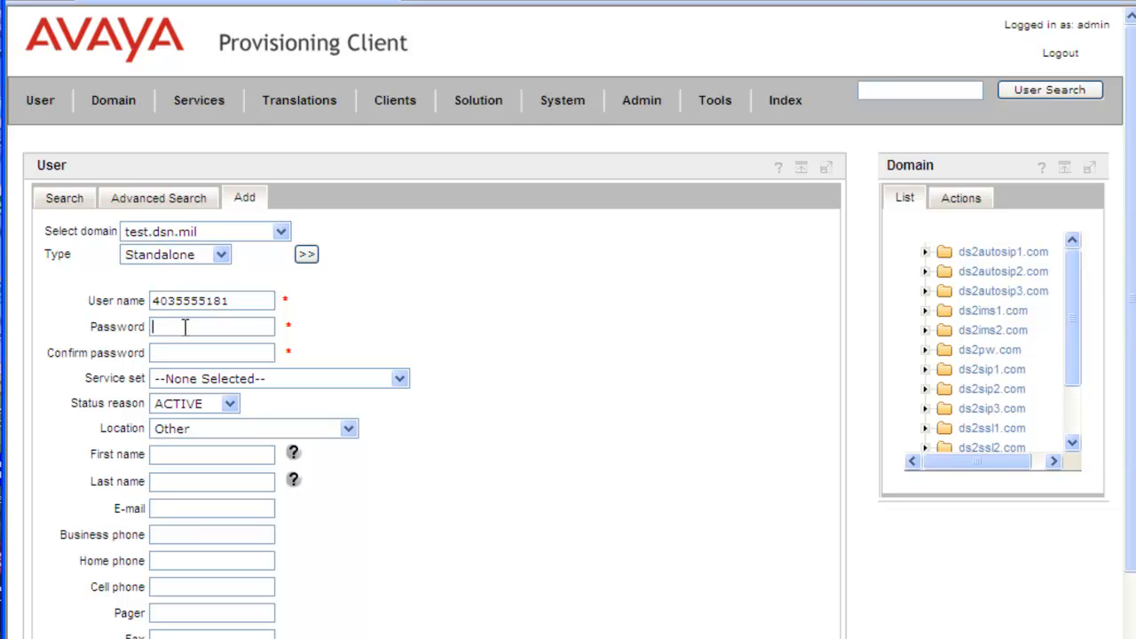
pyautogui.write('••••')
pyautogui.press('Tab')
pyautogui.write('••••')
# Fill in the user's first and last name.
pyautogui.click(230, 455)
pyautogui.press('Tab')
pyautogui.click(226, 482)
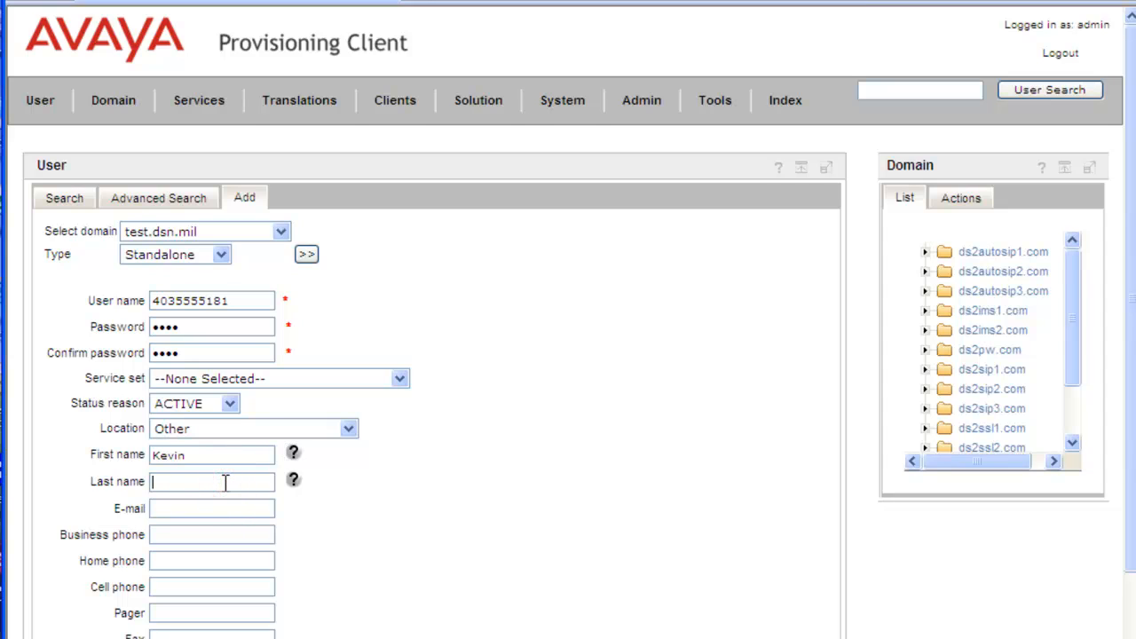
pyautogui.scroll(-3, 226, 513)
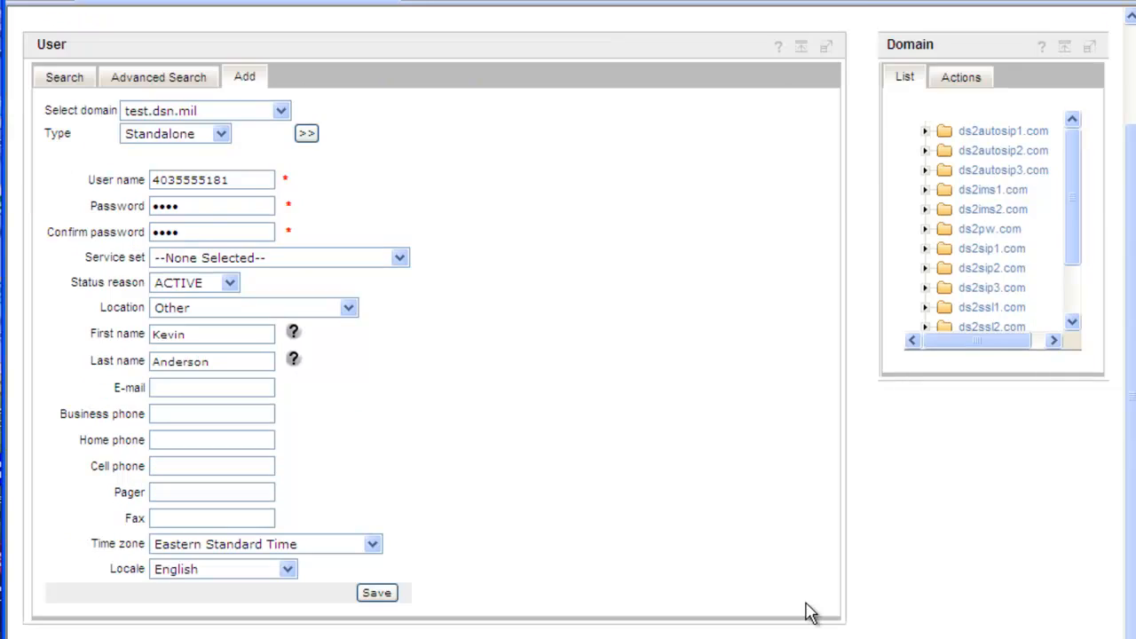
# Try saving the user, get the 4-digit password error, and check test.dsn.mil's domain details.
pyautogui.click(378, 592)
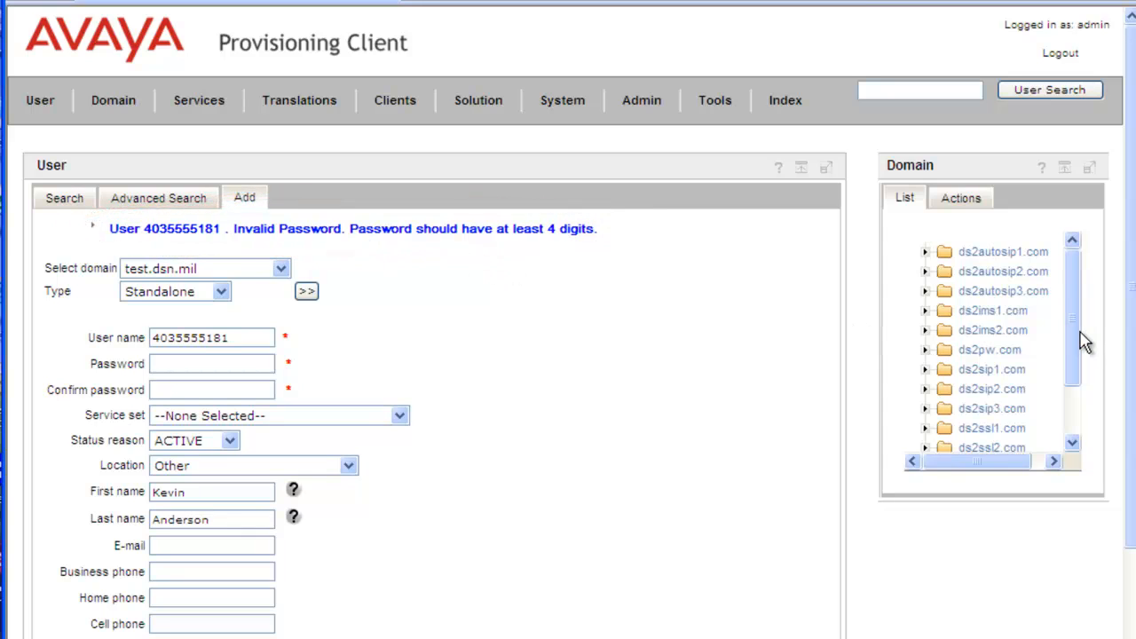
pyautogui.click(1075, 430)
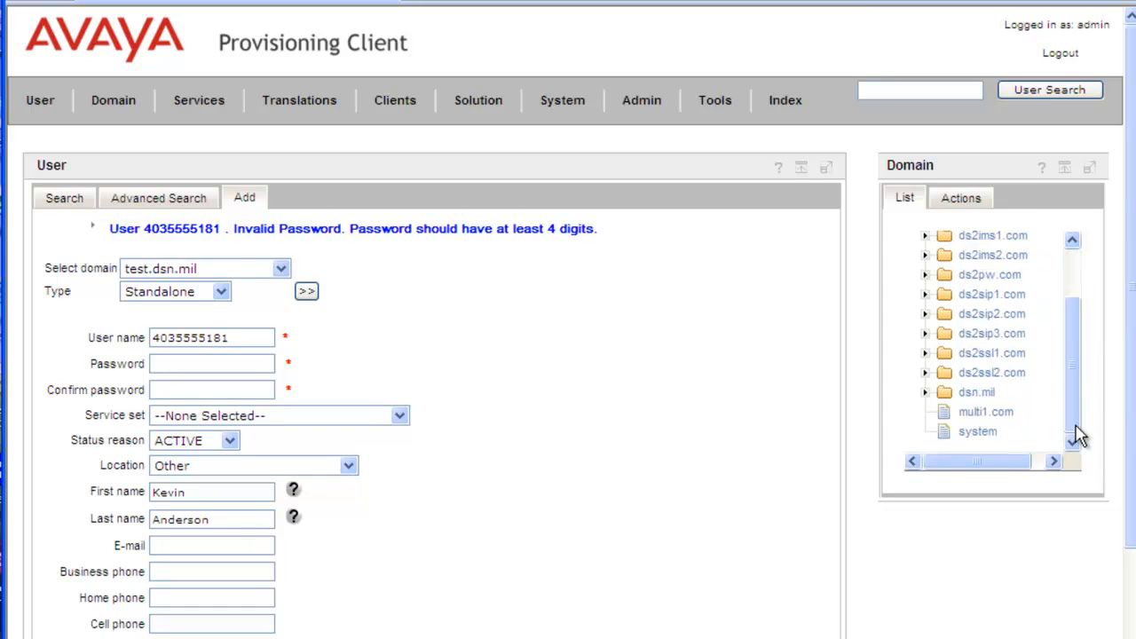
pyautogui.click(925, 392)
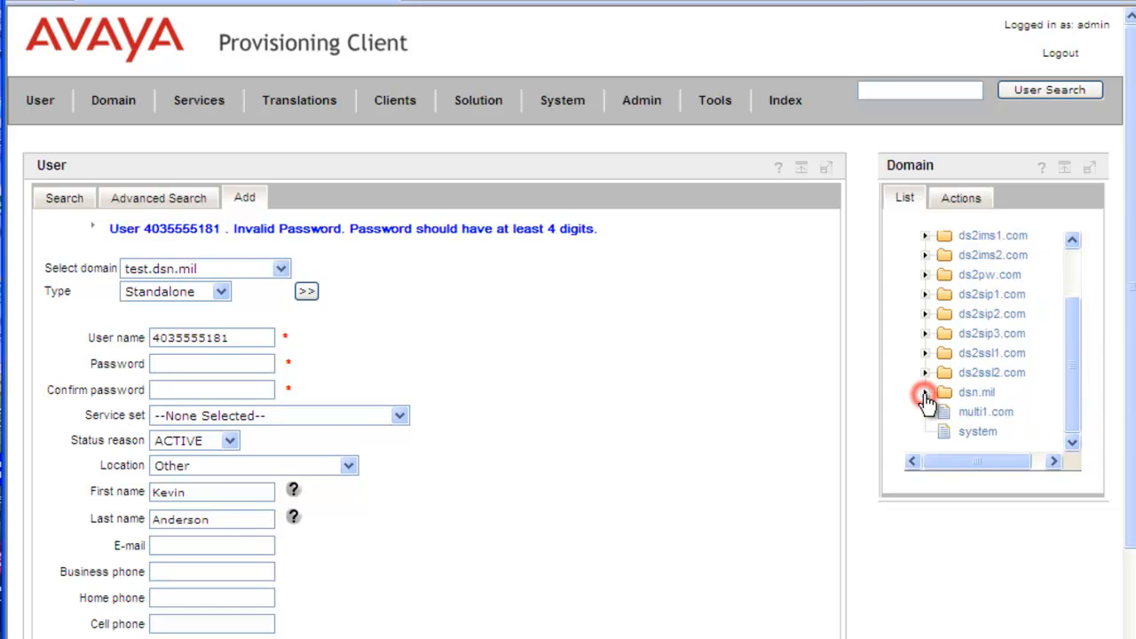
pyautogui.click(985, 414)
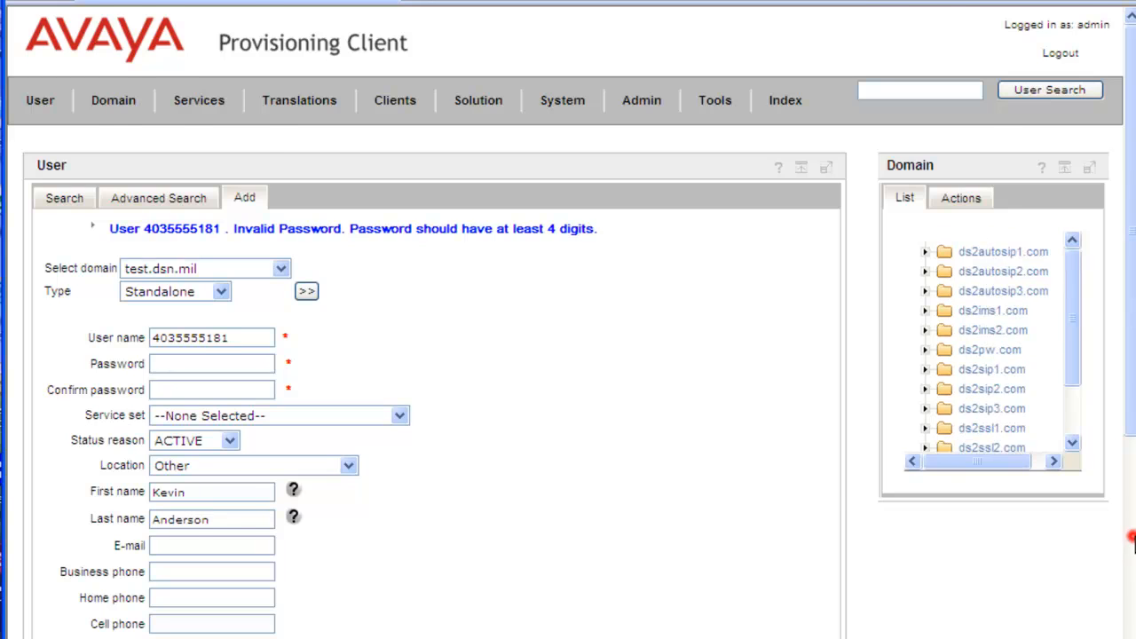
pyautogui.click(1131, 540)
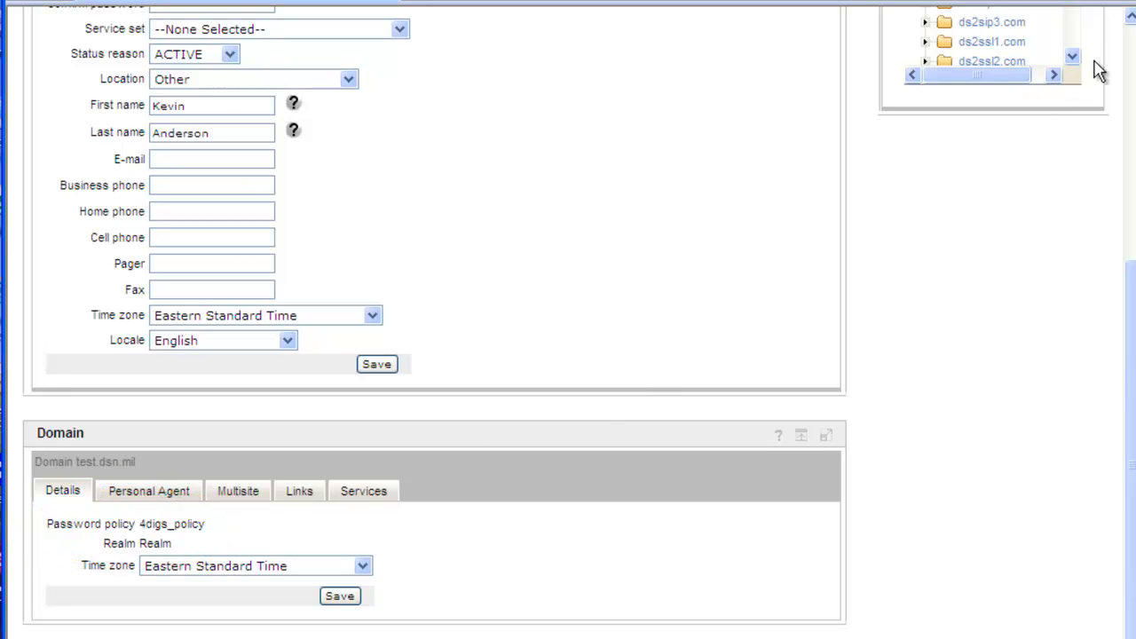
pyautogui.click(1131, 43)
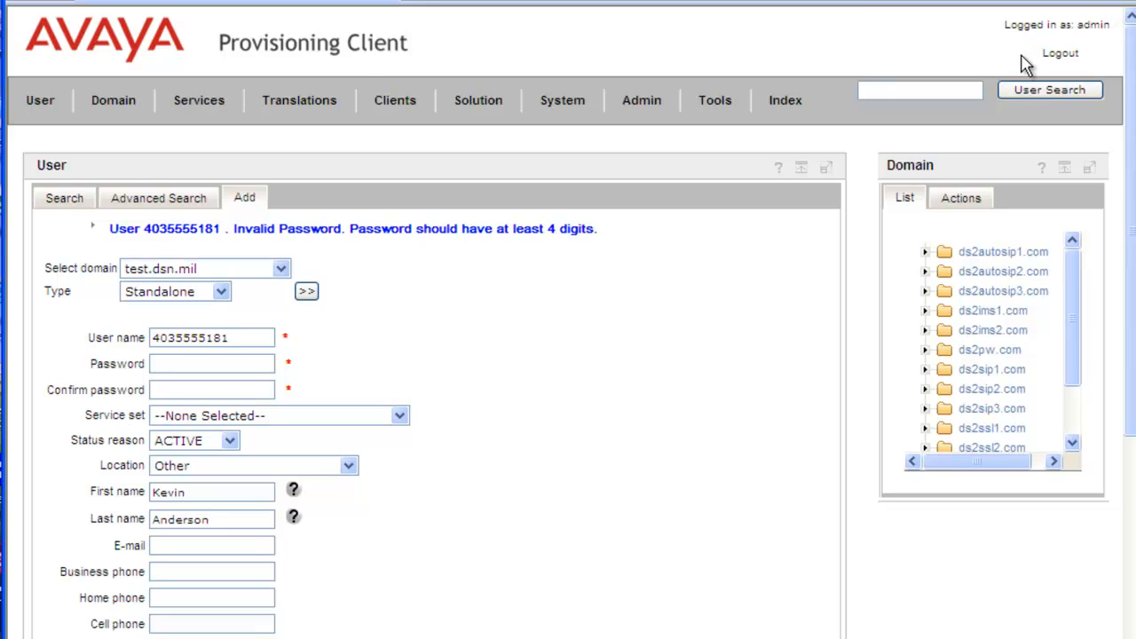
# Open the 4digs_policy subscriber password policy: minimum length 4, at least 4 digits.
pyautogui.click(199, 104)
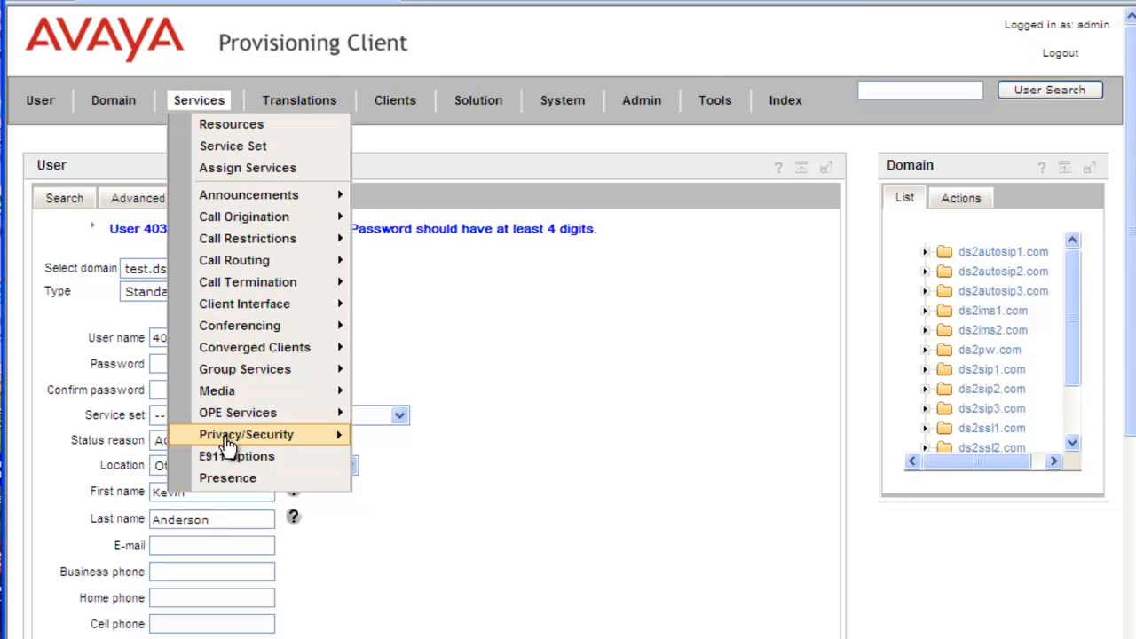
pyautogui.moveTo(229, 443)
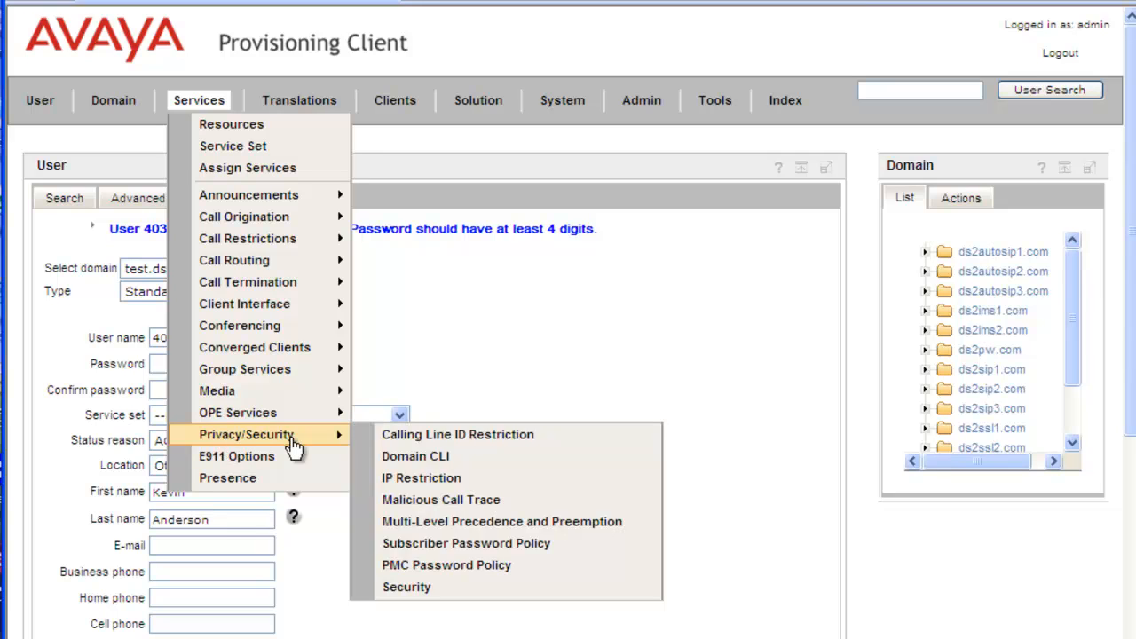
pyautogui.click(421, 551)
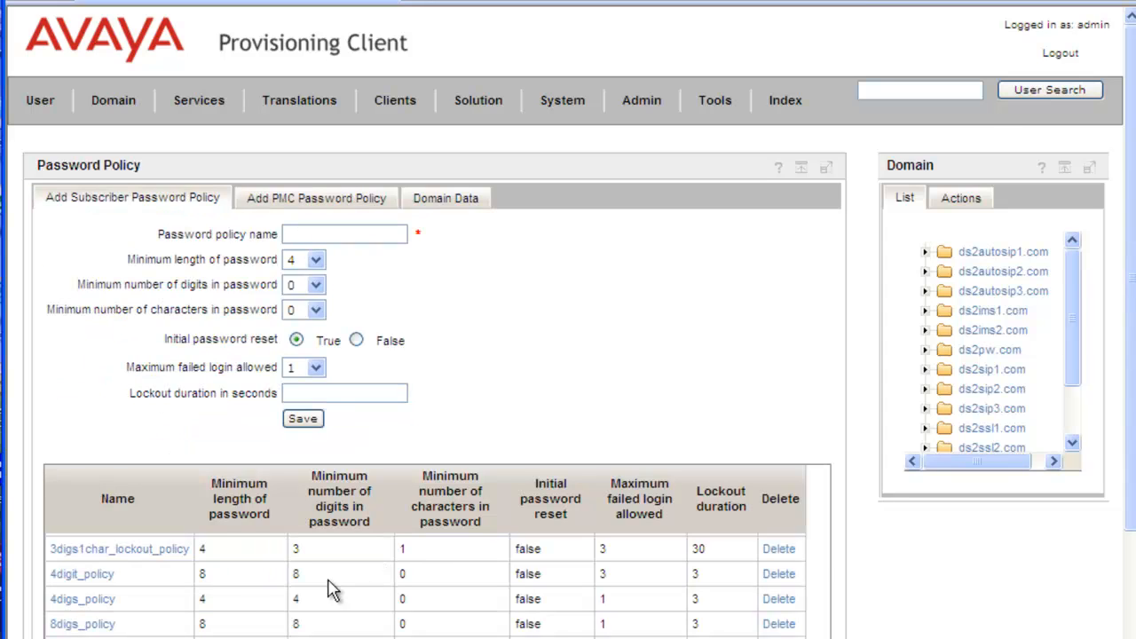
pyautogui.click(98, 605)
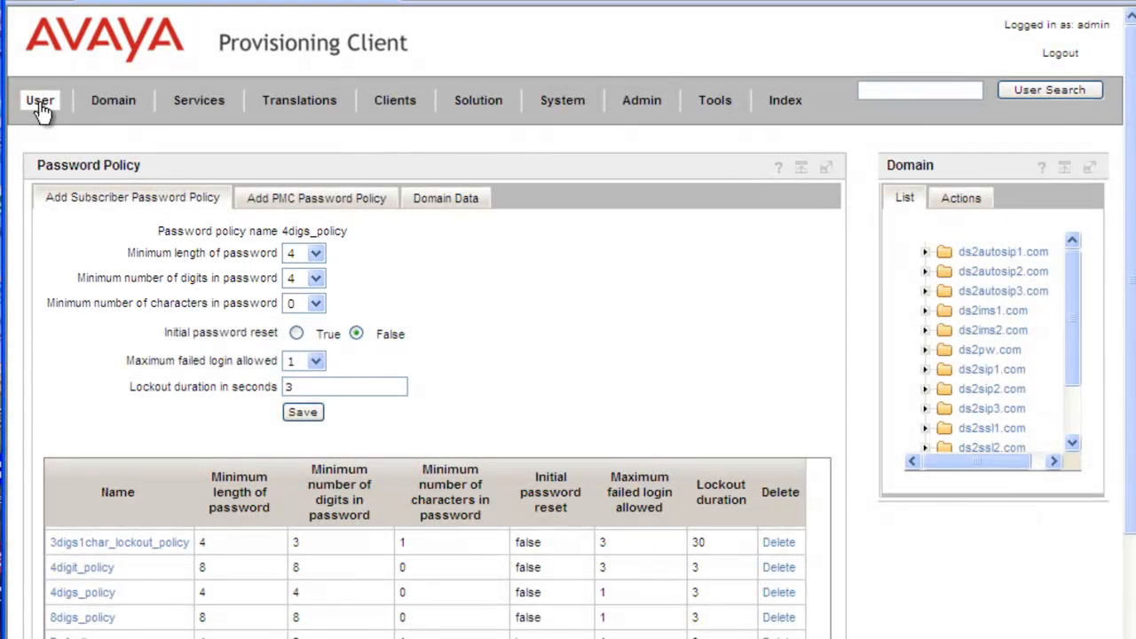
# Start a new Standalone user and enter its user name and a 4-digit password twice.
pyautogui.click(41, 105)
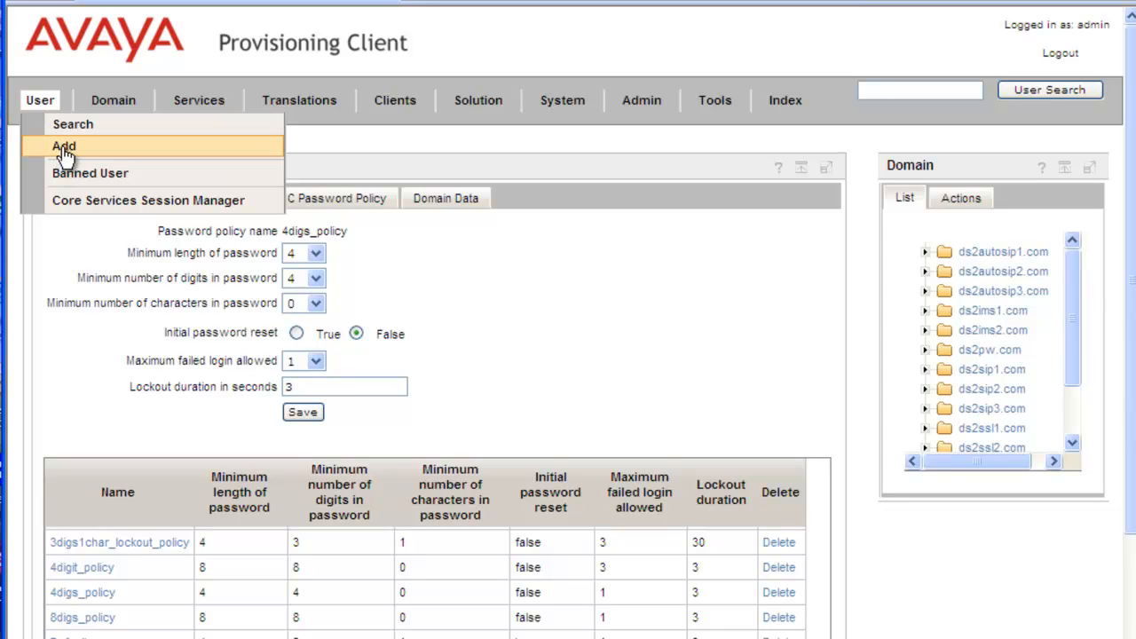
pyautogui.click(64, 151)
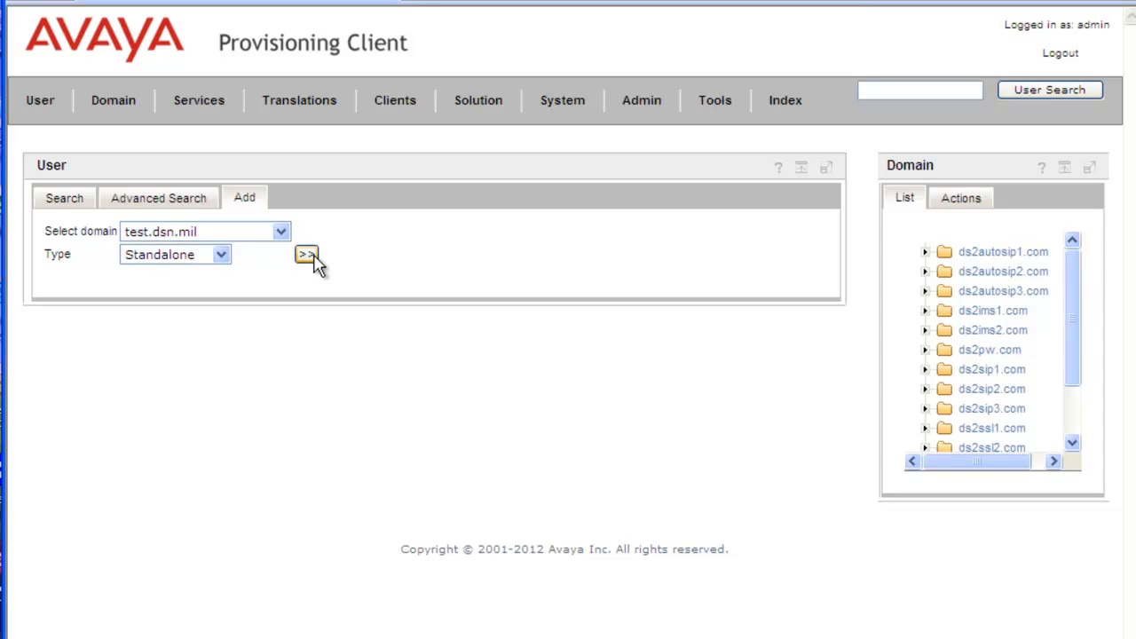
pyautogui.click(307, 255)
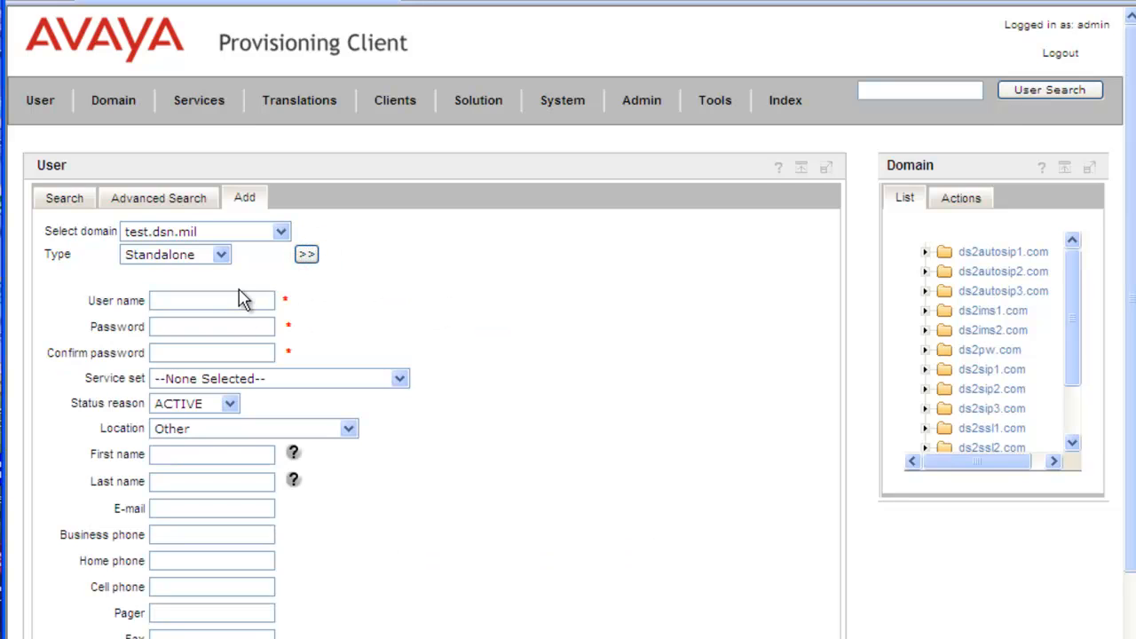
pyautogui.click(242, 298)
pyautogui.write('4035555158')
pyautogui.click(232, 327)
pyautogui.write('1234')
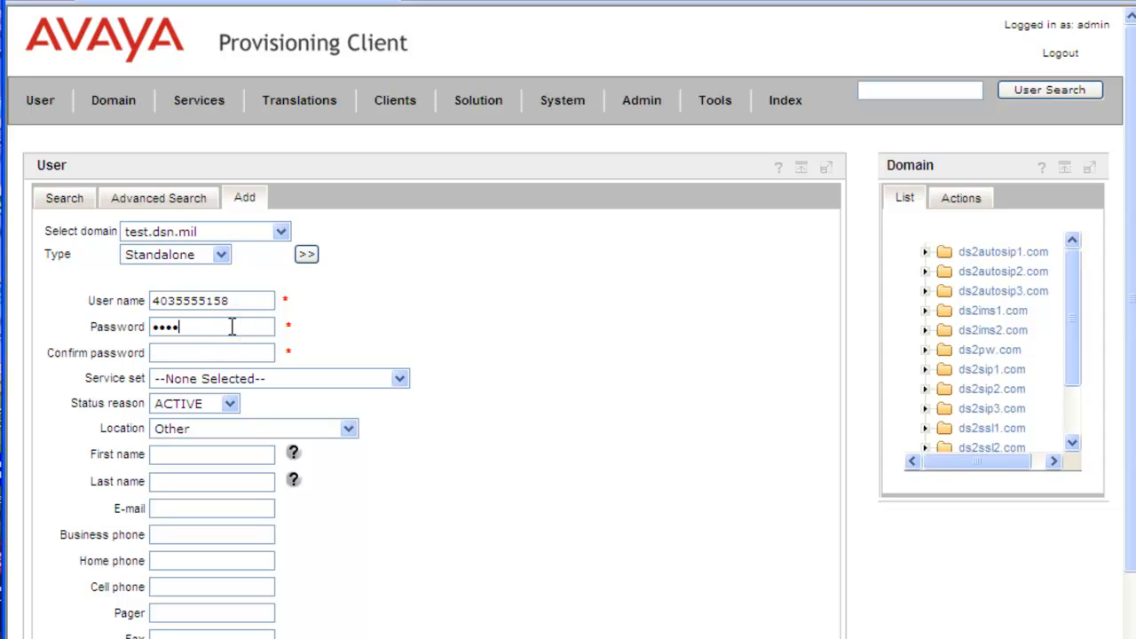
pyautogui.click(207, 348)
pyautogui.write('1234')
# Enter the user's first and last name and save the user.
pyautogui.click(222, 456)
pyautogui.click(195, 481)
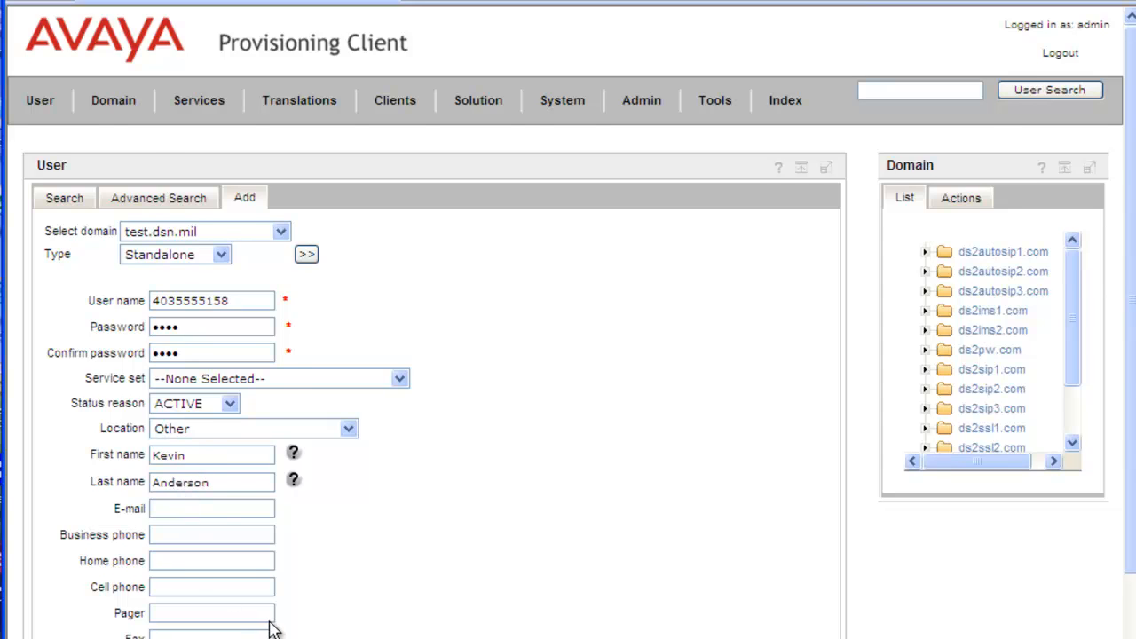
pyautogui.scroll(-2, 271, 629)
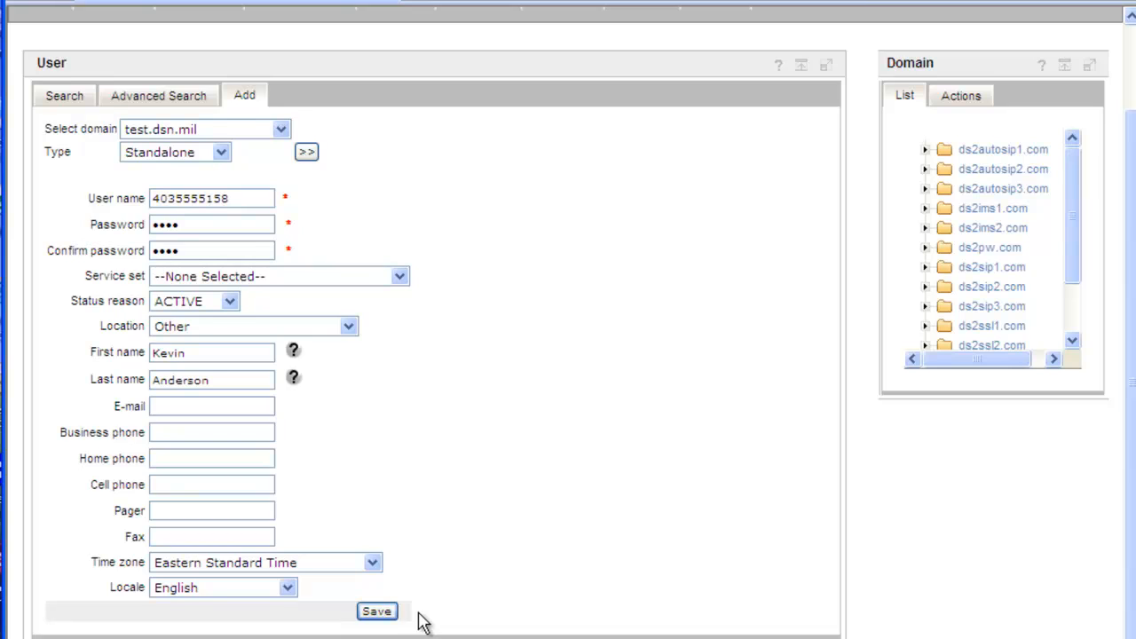
pyautogui.scroll(-1, 418, 616)
pyautogui.click(377, 595)
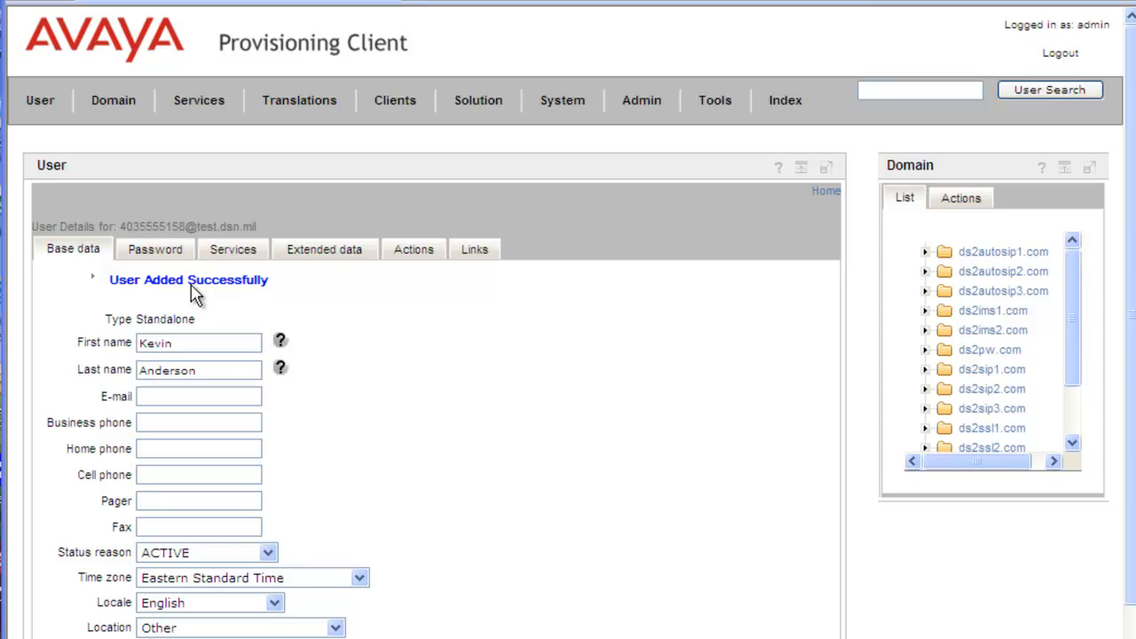
# Review the new user's Password, Services, Extended data and Actions pages.
pyautogui.click(157, 249)
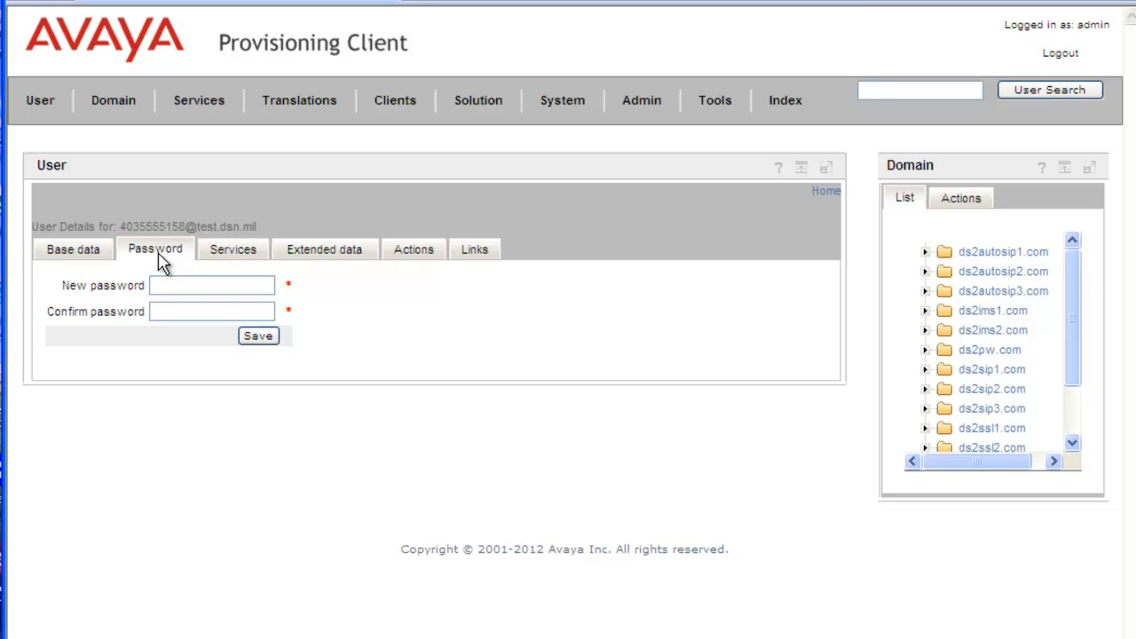
pyautogui.click(239, 250)
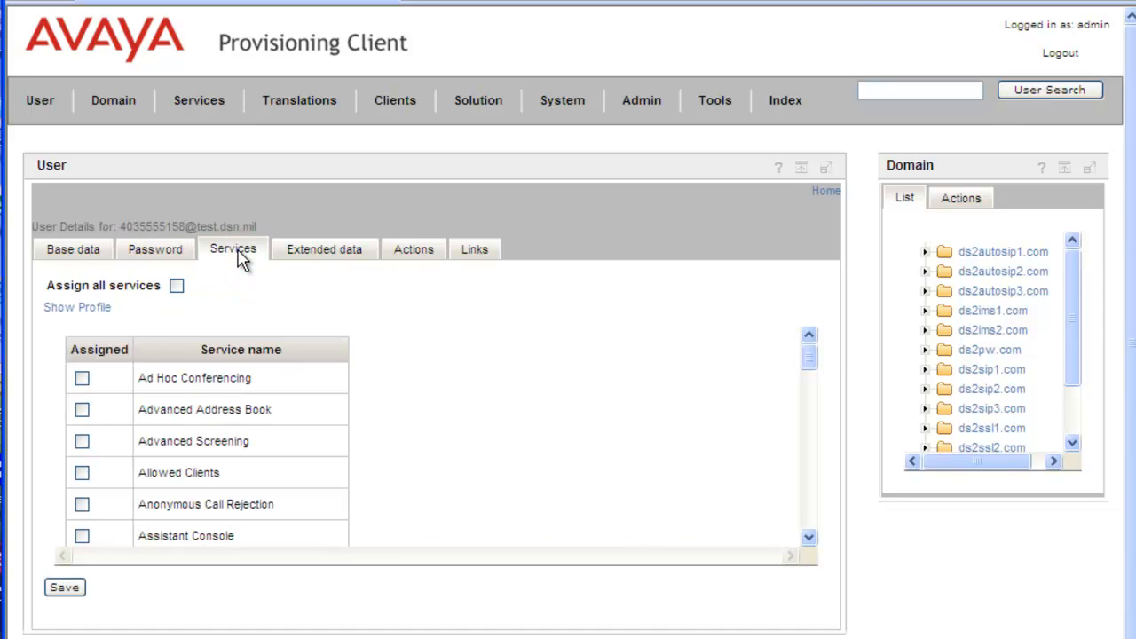
pyautogui.click(332, 253)
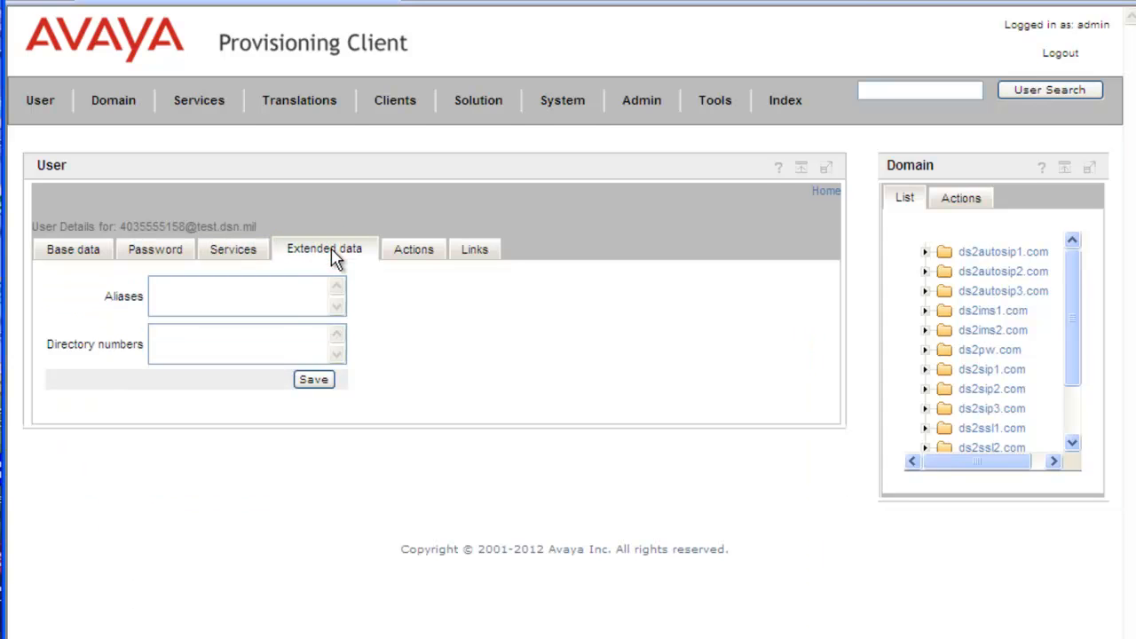
pyautogui.click(411, 253)
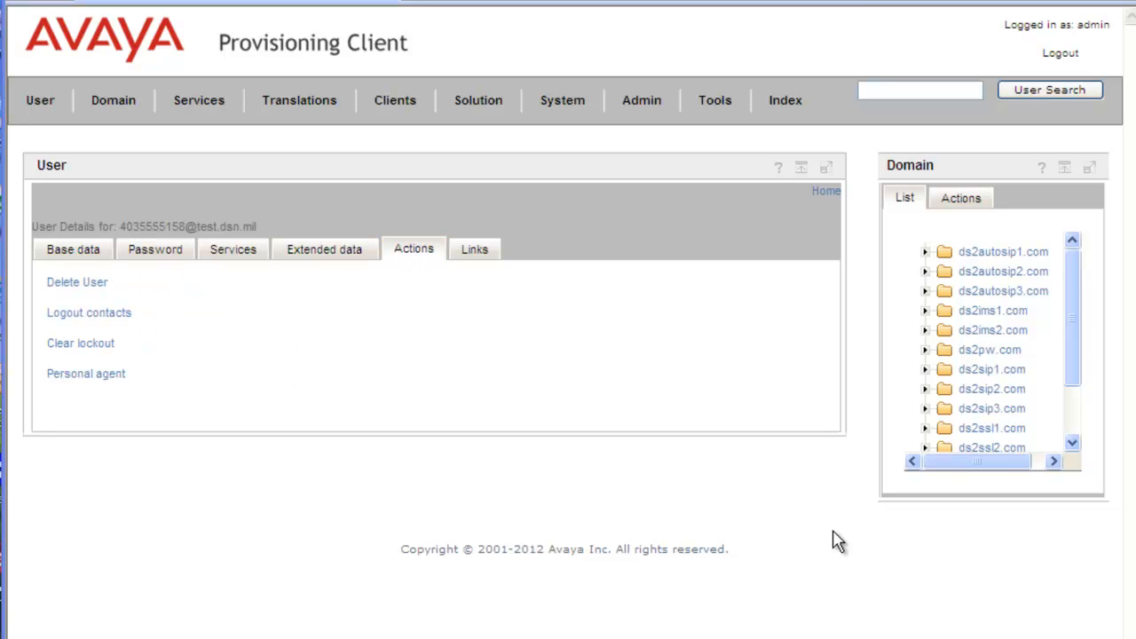
pyautogui.click(226, 251)
pyautogui.click(40, 105)
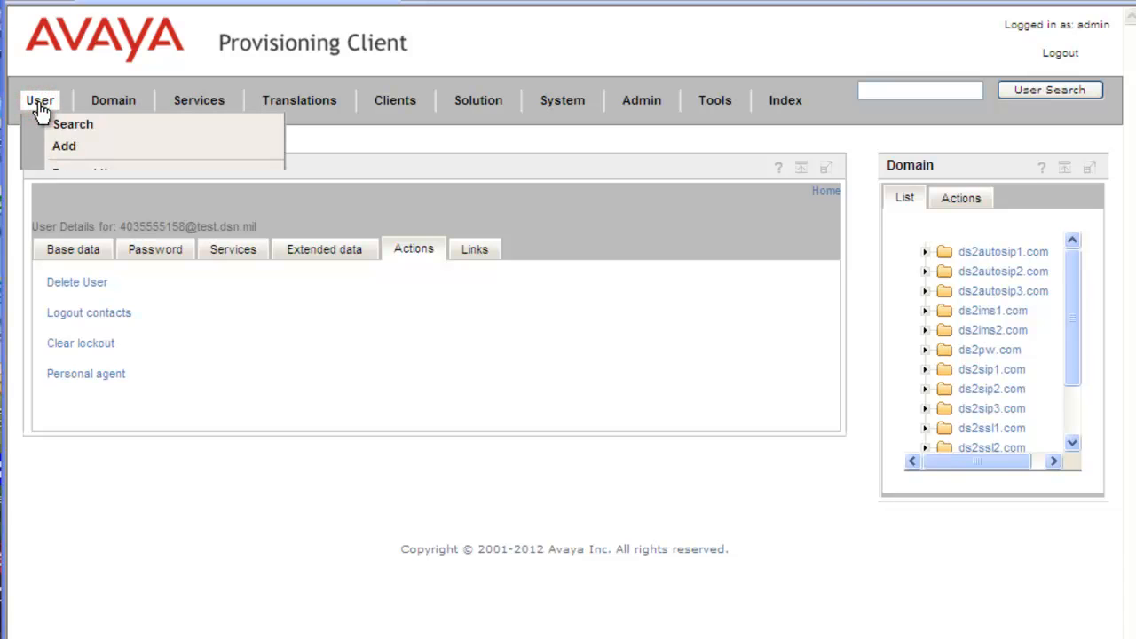
# Run an Advanced user search on domain test.dsn.mil to list its users.
pyautogui.click(67, 126)
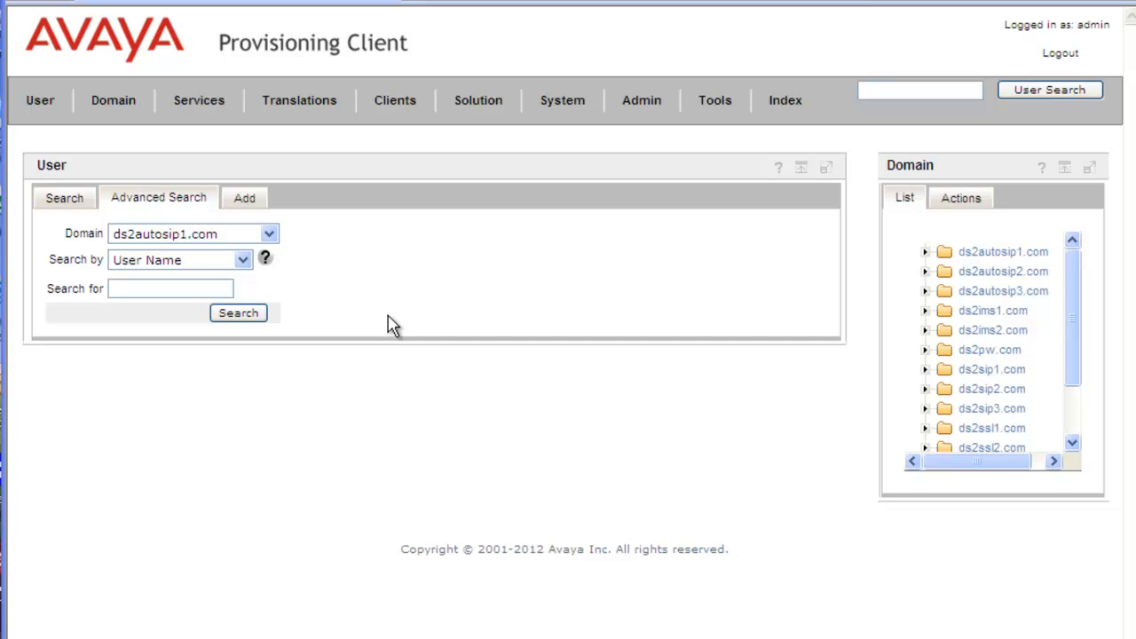
pyautogui.click(270, 235)
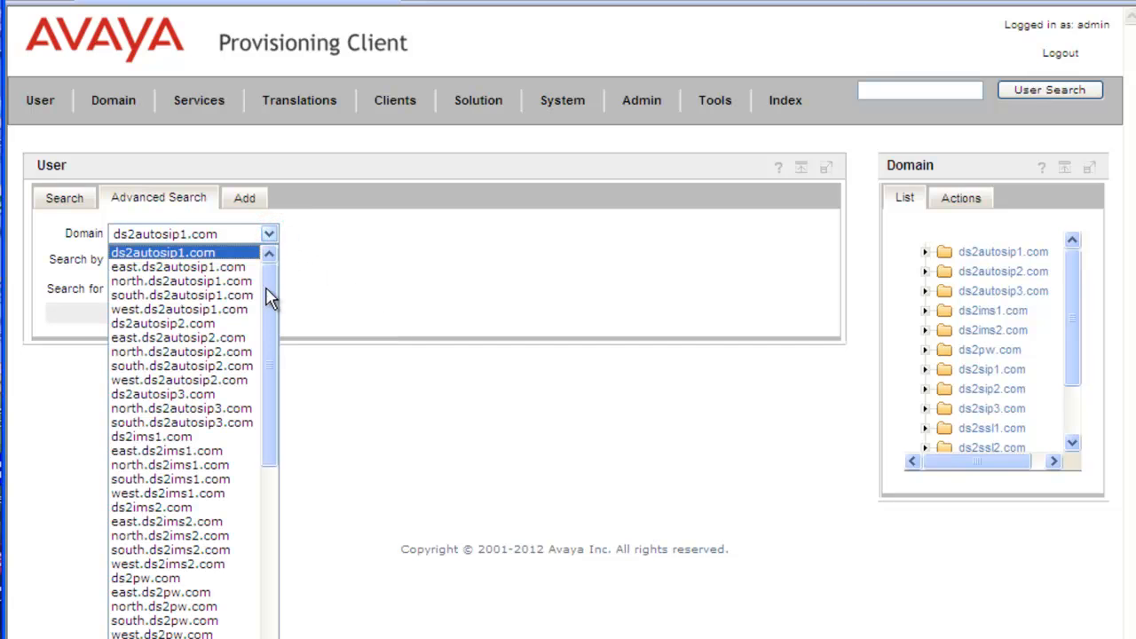
pyautogui.moveTo(271, 321); pyautogui.dragTo(266, 604)
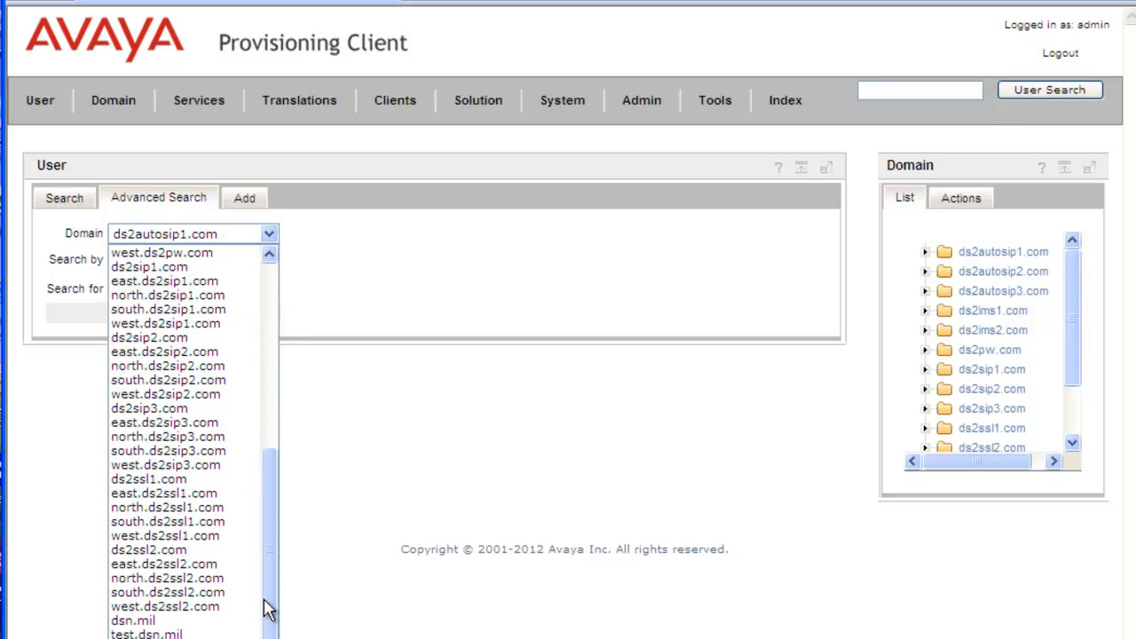
pyautogui.click(171, 634)
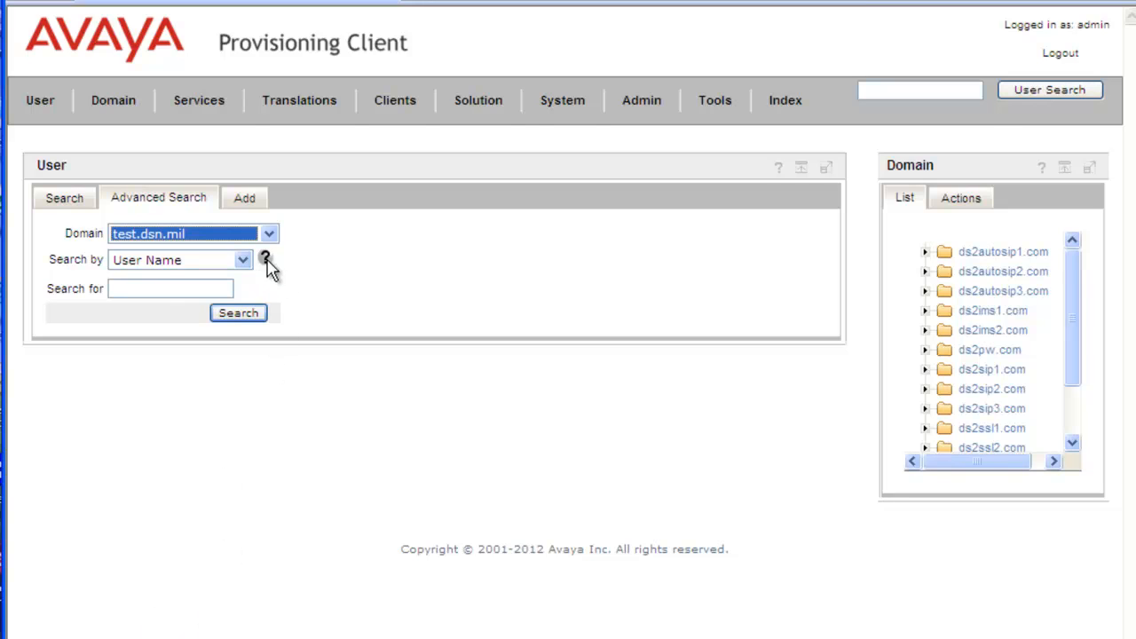
pyautogui.click(249, 320)
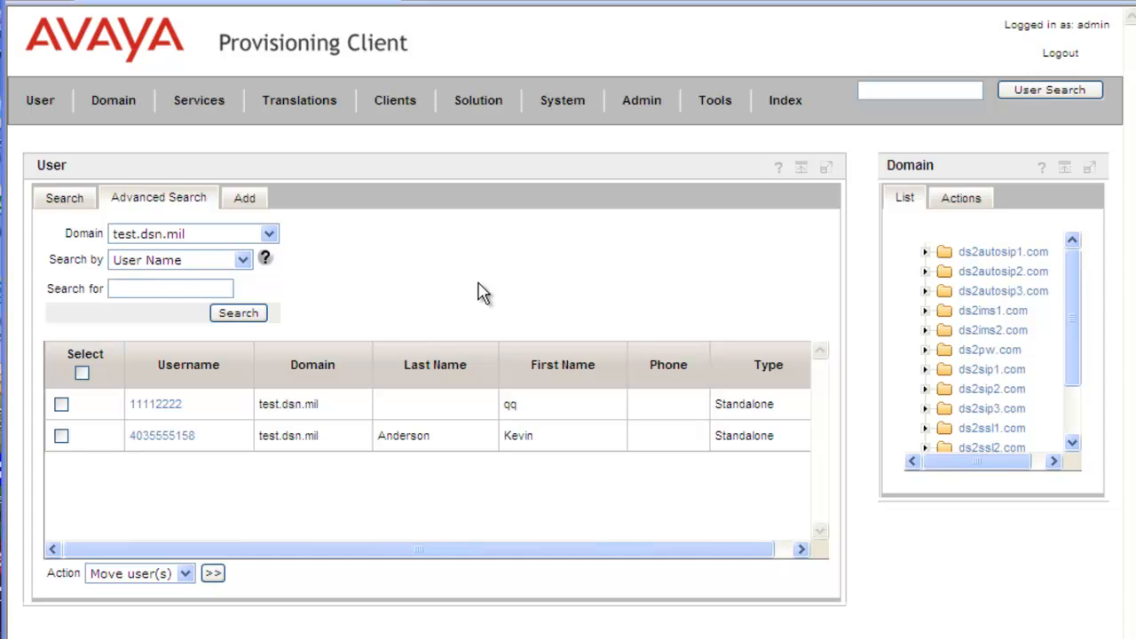
# Search ds2autosip1.com for users named 'sip', then narrow the term to 'sip1'.
pyautogui.click(270, 236)
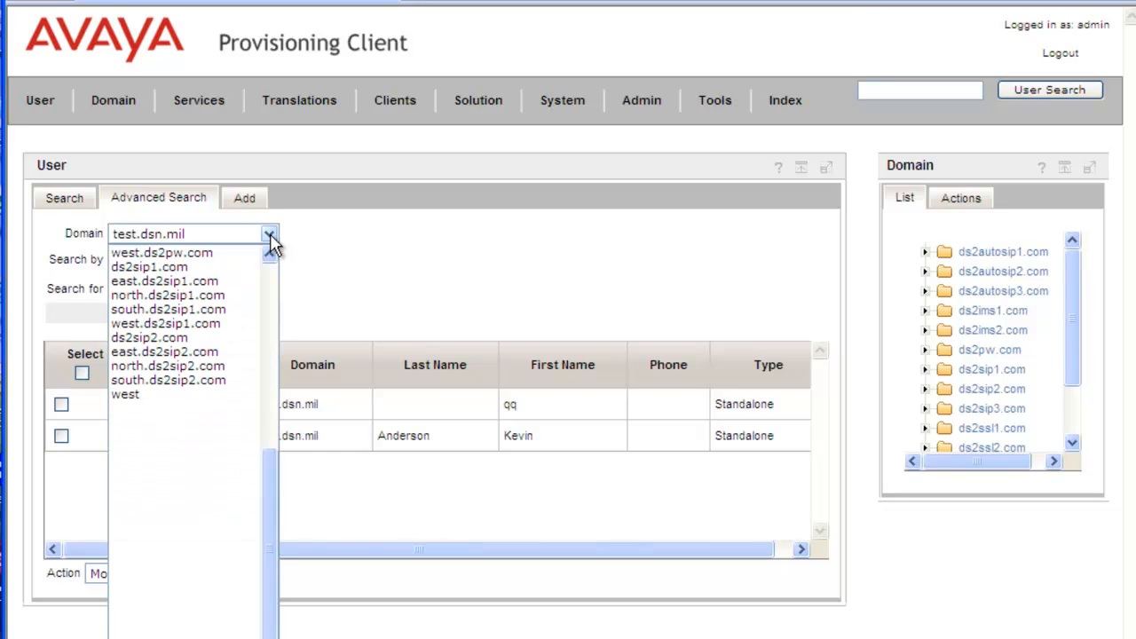
pyautogui.click(196, 255)
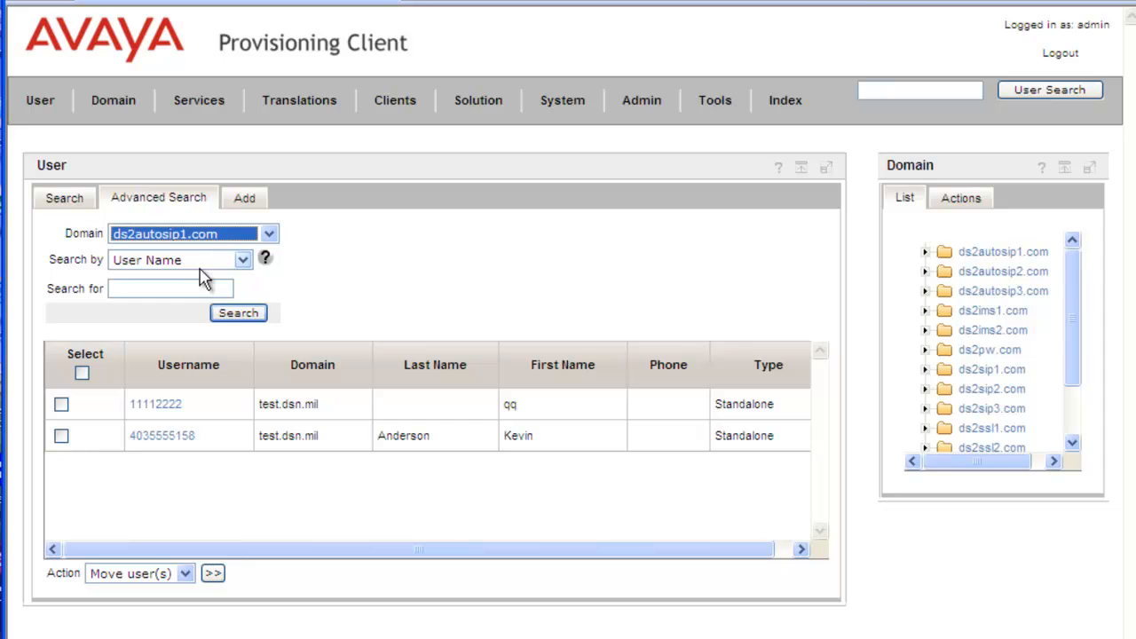
pyautogui.click(218, 287)
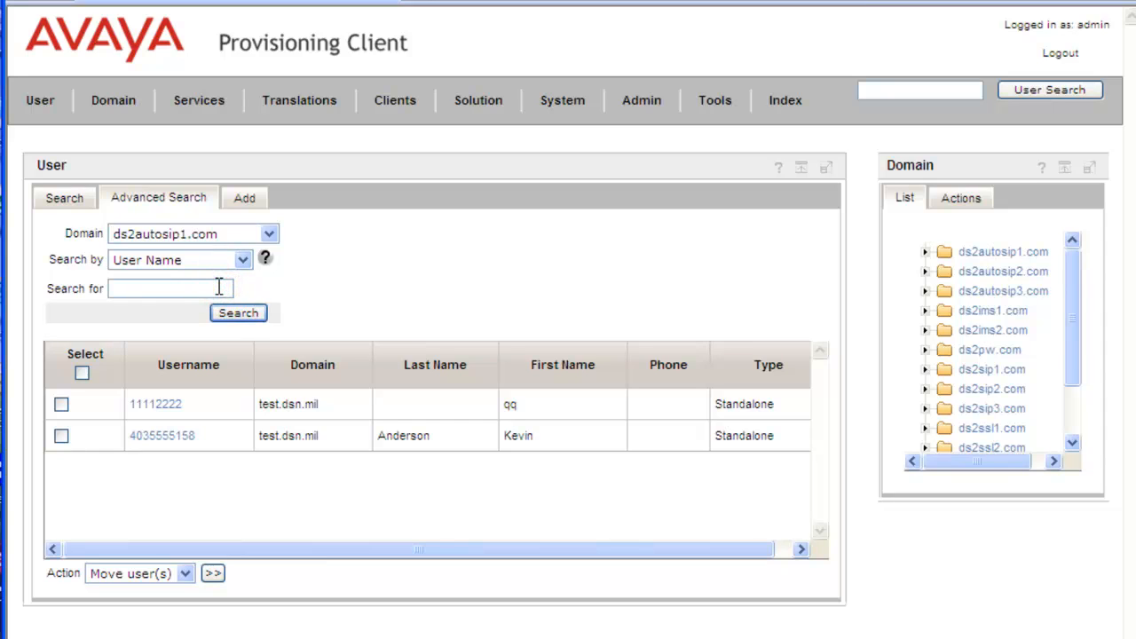
pyautogui.write('sip')
pyautogui.click(238, 315)
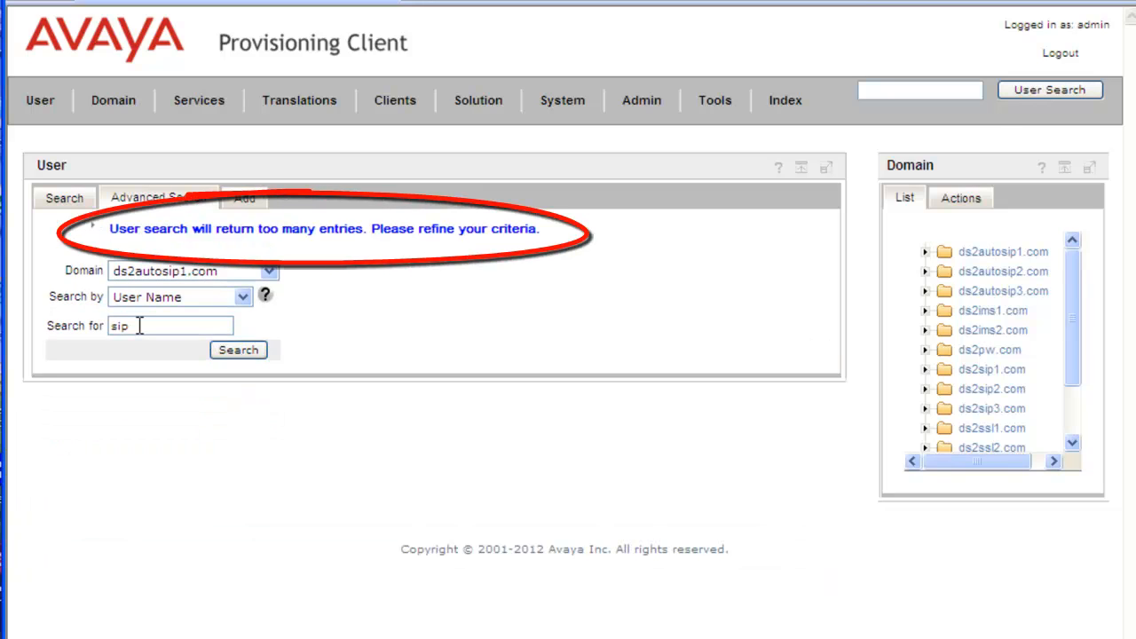
pyautogui.click(140, 326)
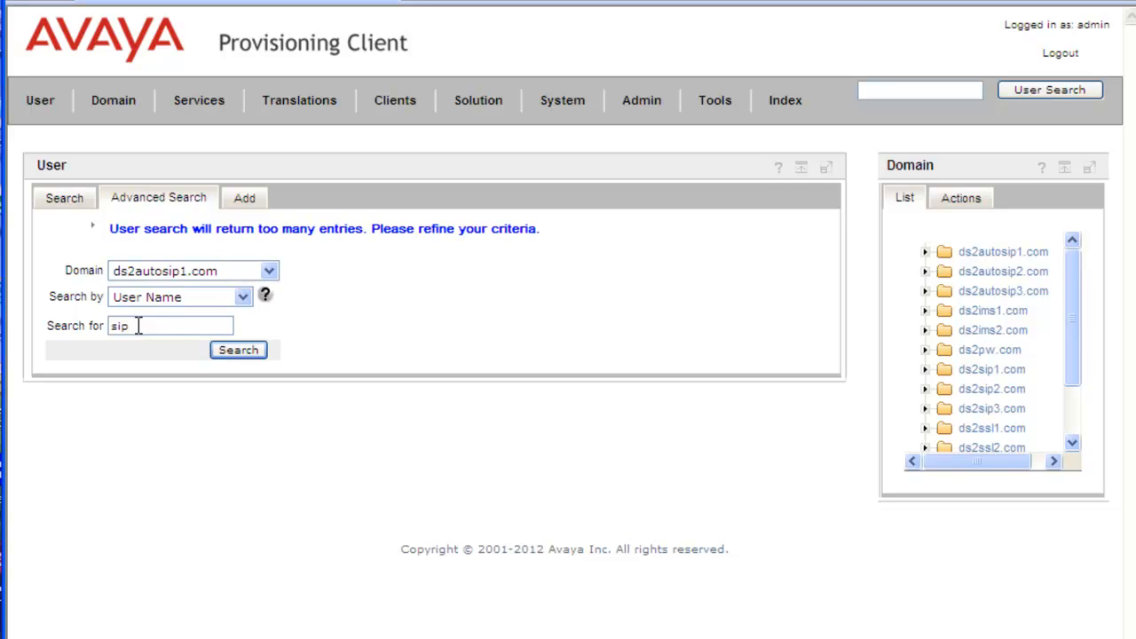
pyautogui.write('1')
# Run the 'sip1' search, then switch to the simple user@domain Search tab.
pyautogui.click(228, 351)
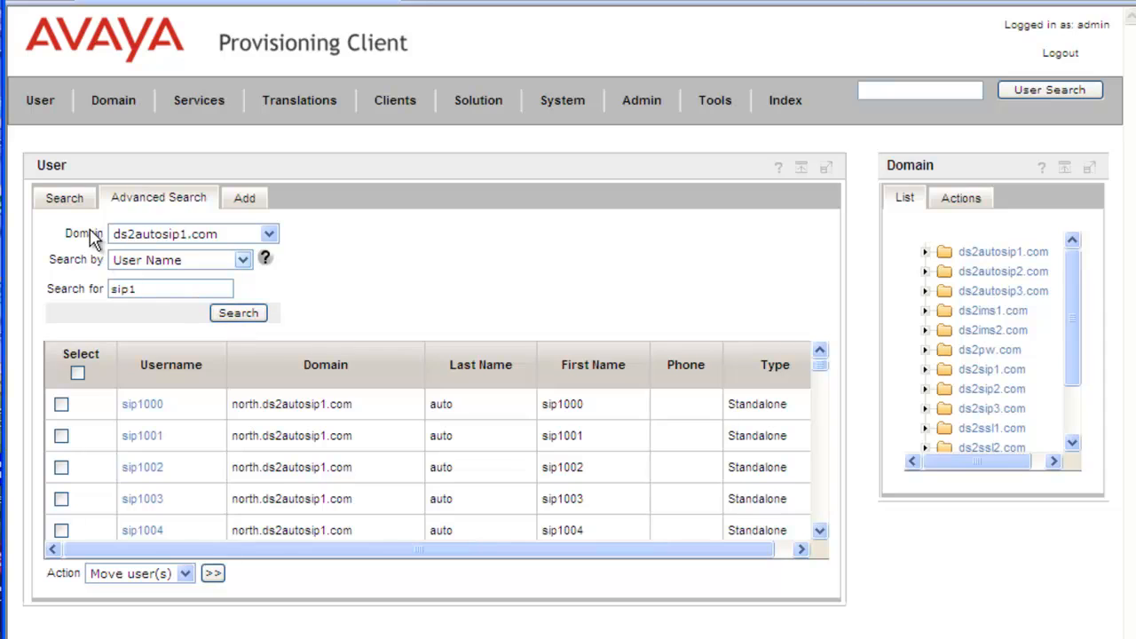
pyautogui.click(67, 200)
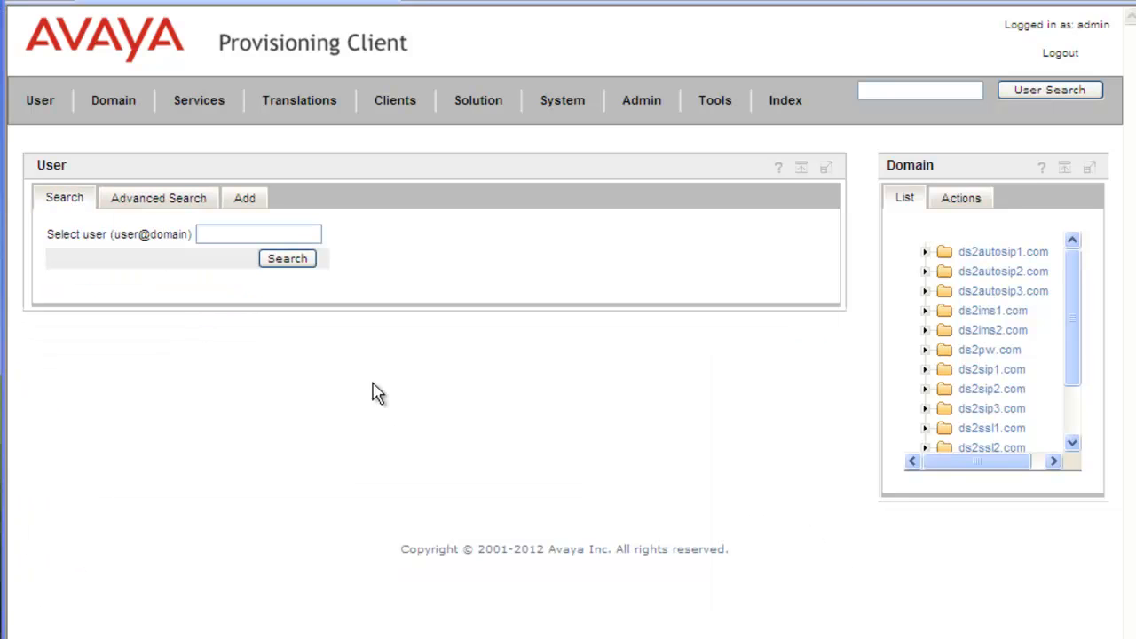
# Paste the new user's user@domain address and look up their details.
pyautogui.click(256, 233)
pyautogui.hotkey('ctrl', 'v')
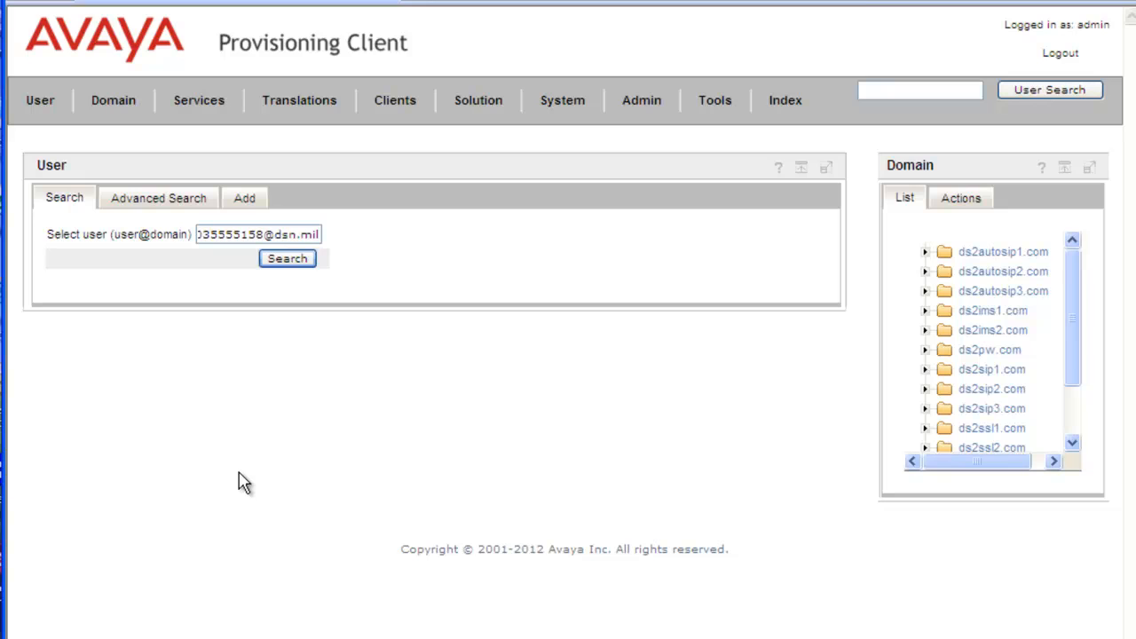
pyautogui.click(294, 271)
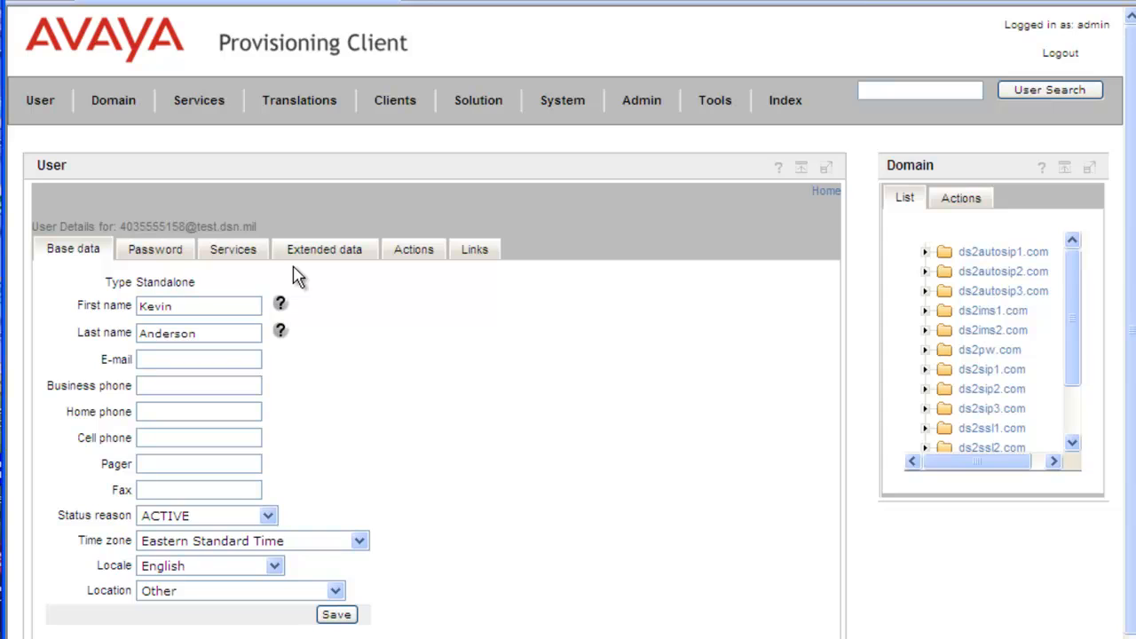
# Delete the new standalone user from the Actions menu, confirming with the admin password.
pyautogui.click(417, 252)
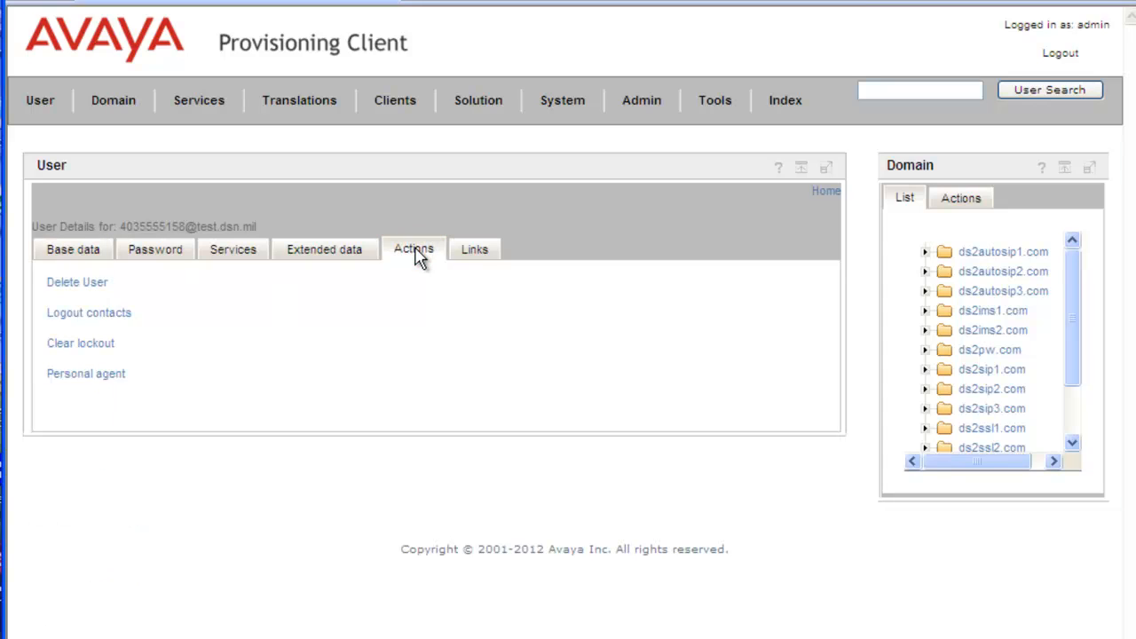
pyautogui.click(86, 285)
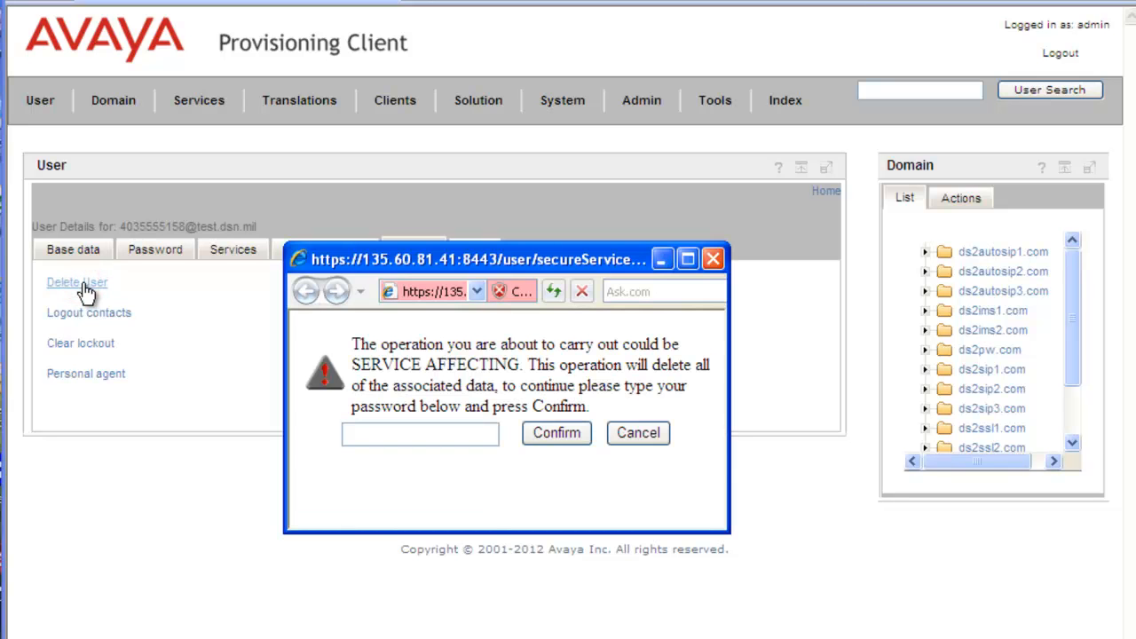
pyautogui.click(392, 434)
pyautogui.write('•••••')
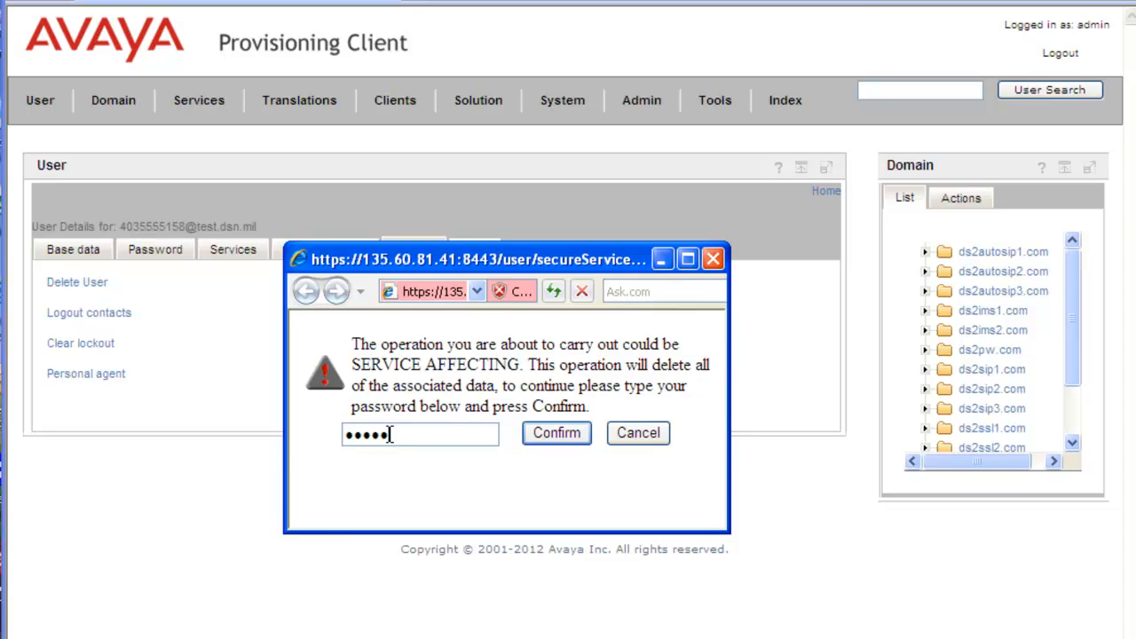
pyautogui.click(563, 432)
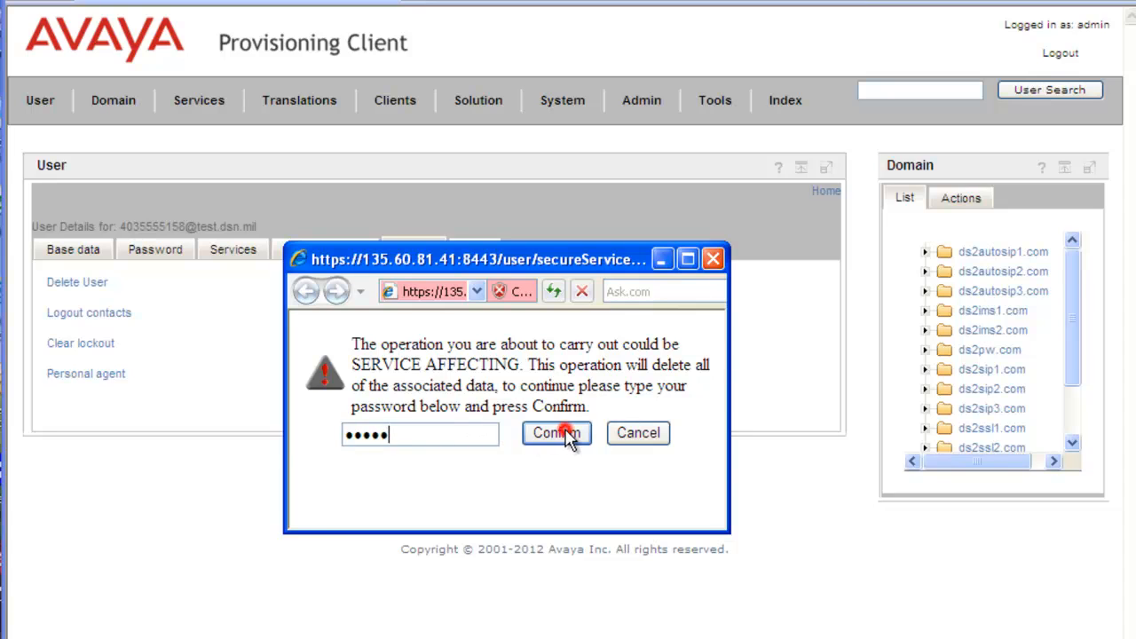